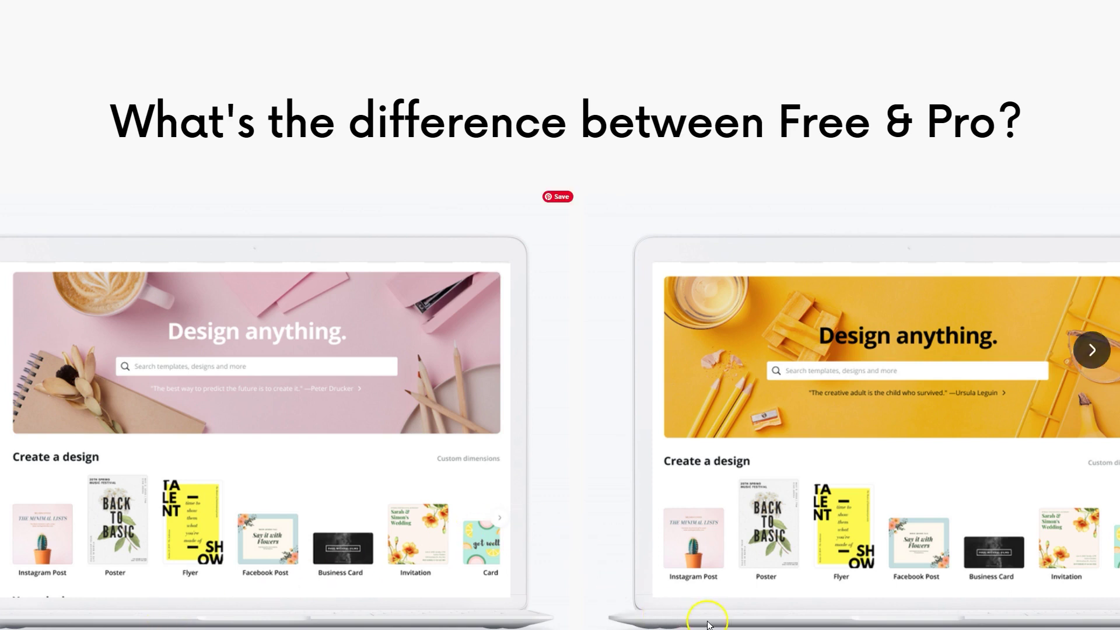
Advance the slideshow past the Free vs Pro comparison to the Free plan slide.
click(1099, 357)
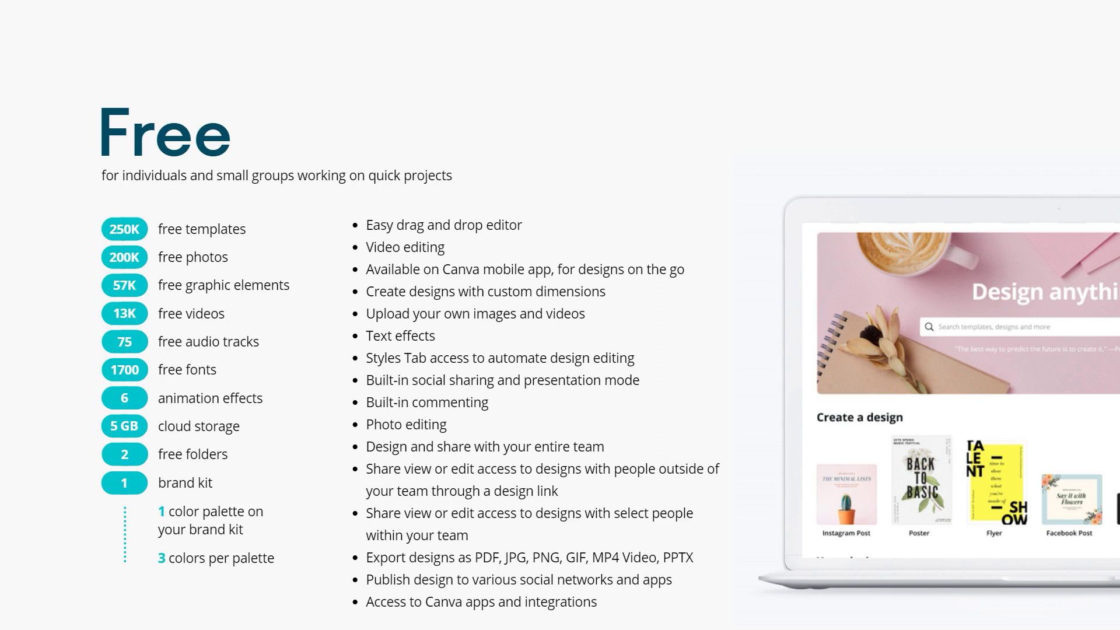
Advance the slideshow from the Free plan features slide to the Canva Pro slide.
mouse_move(1094, 352)
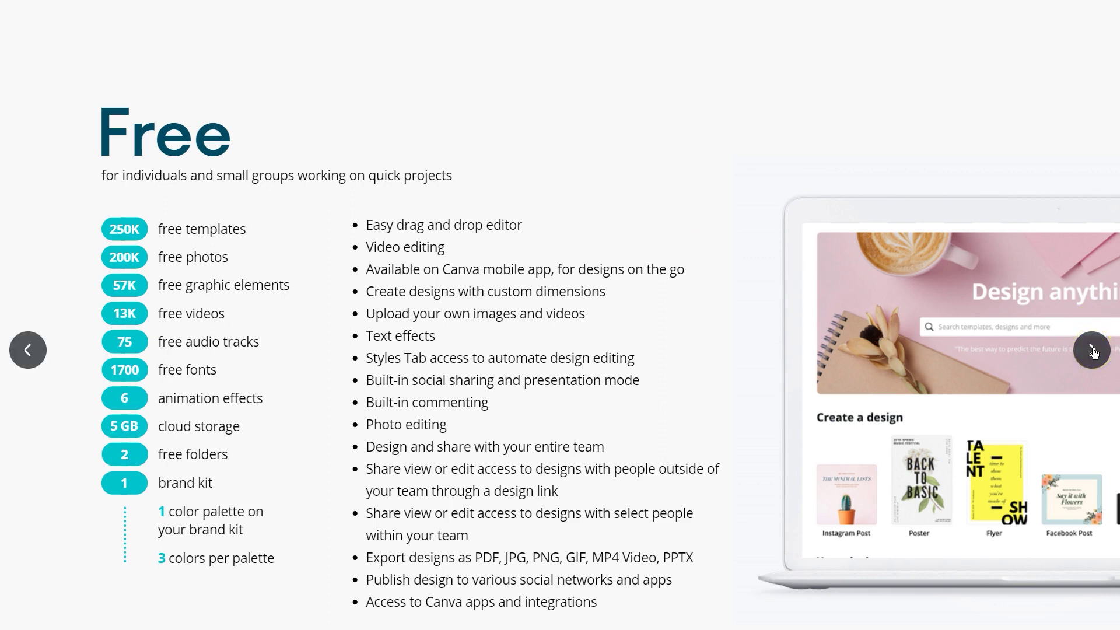
click(1092, 350)
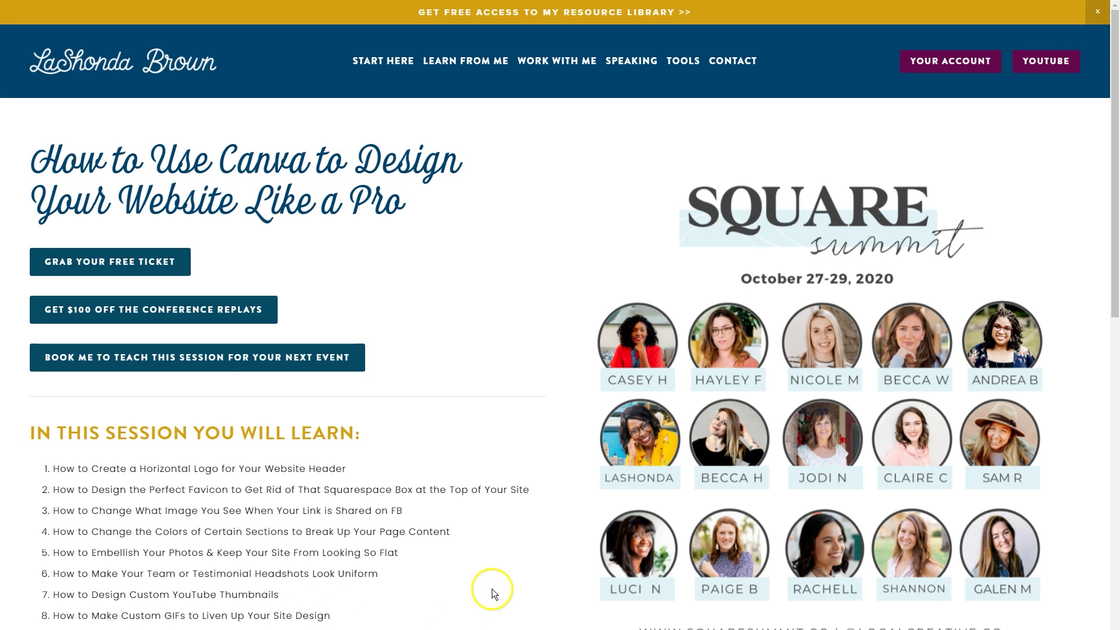
Scroll down the Canva session page past the Bootstrap Club section and back up.
scroll(495, 582, down, 4)
scroll(495, 582, down, 3)
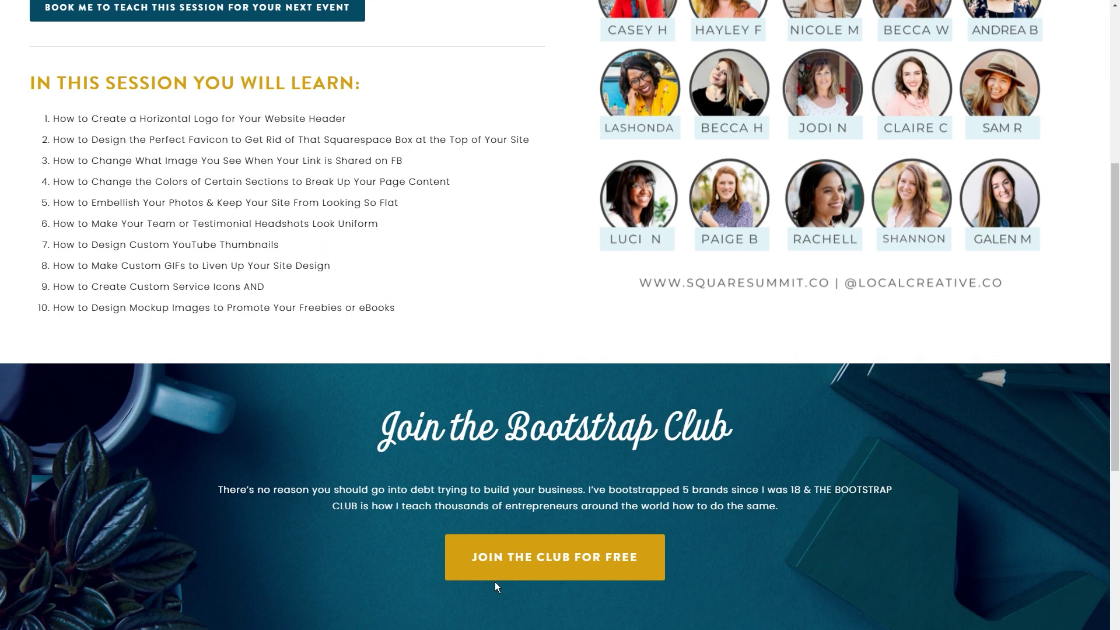
scroll(495, 582, up, 7)
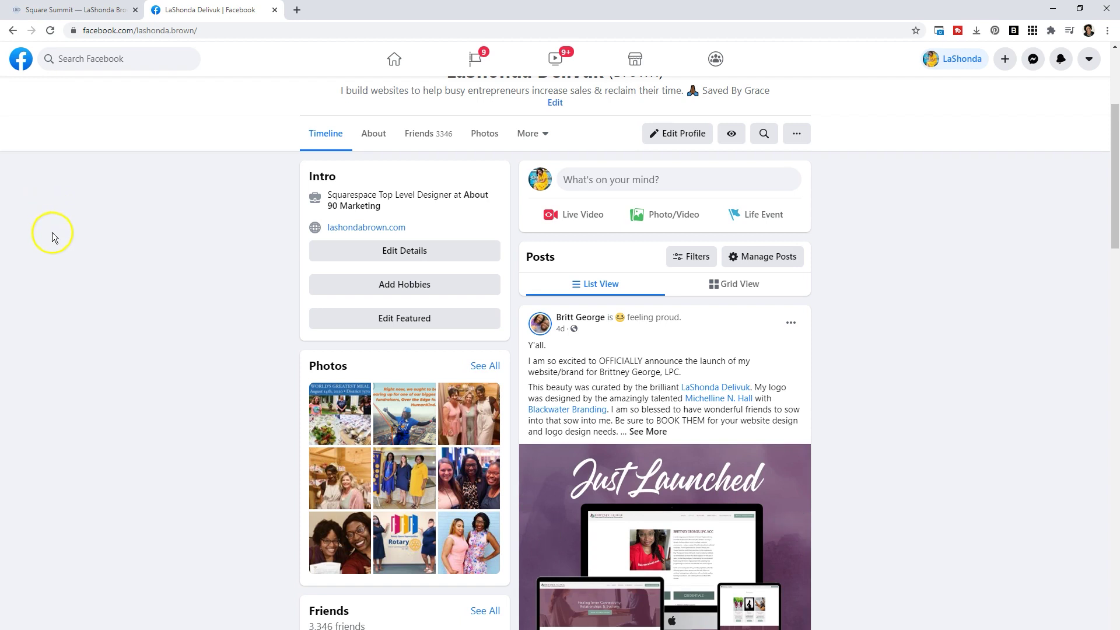
Copy the Work With Me page address and paste it into a new Facebook post.
click(44, 10)
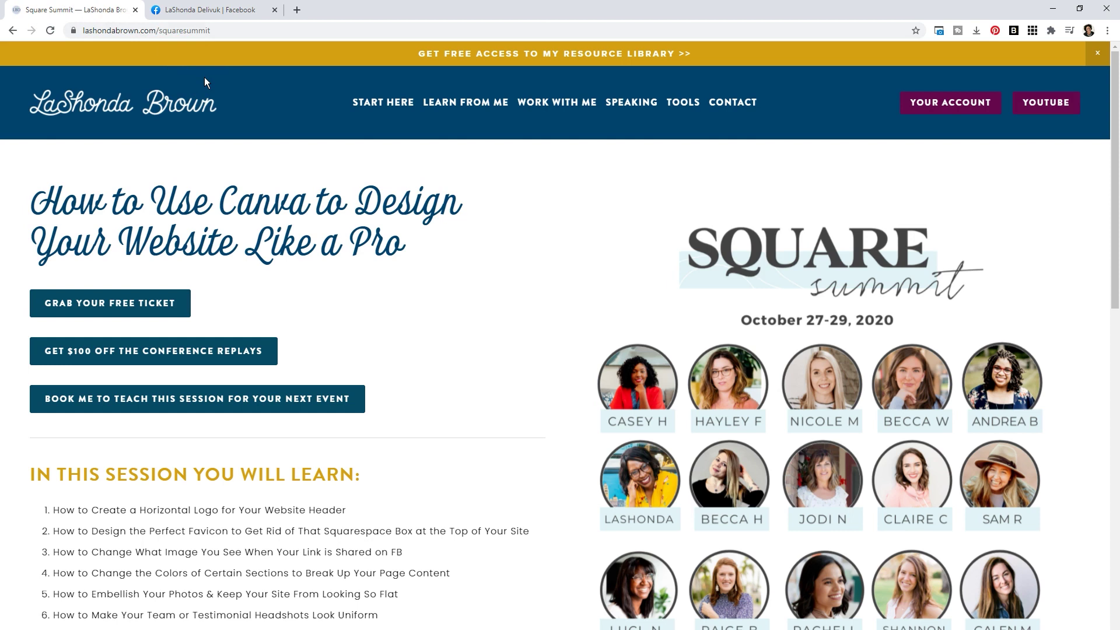
click(554, 102)
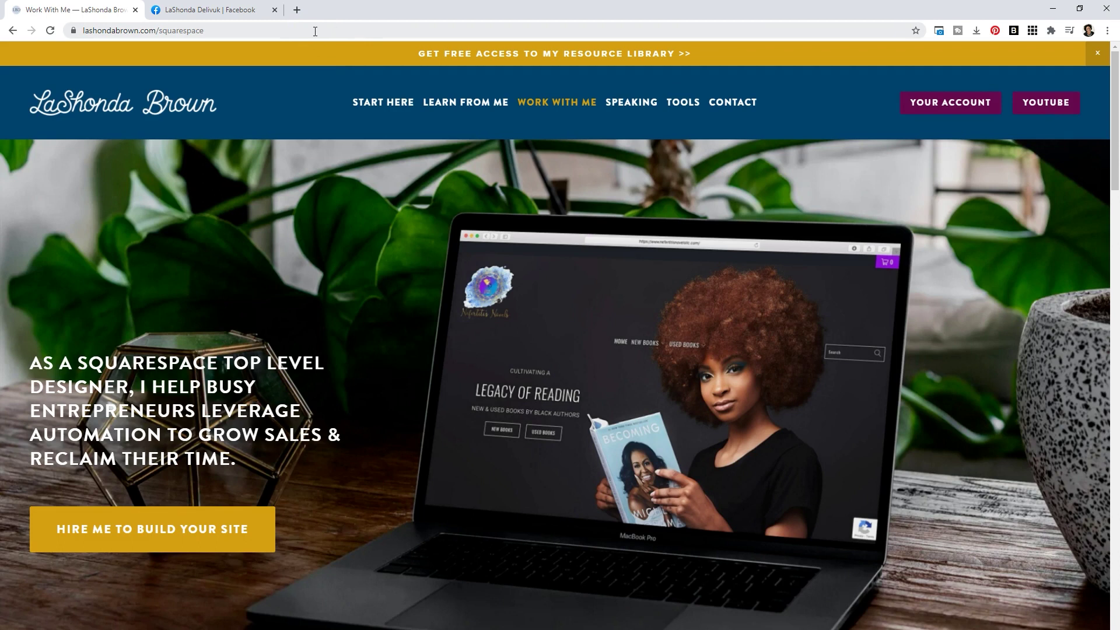
click(315, 32)
key(ctrl+c)
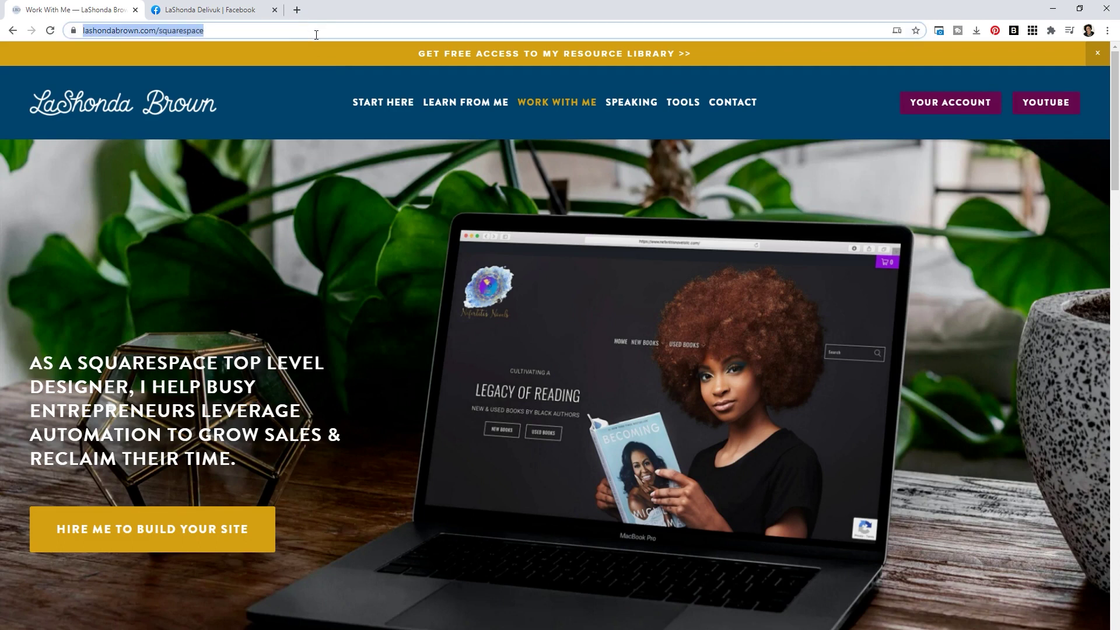
click(189, 12)
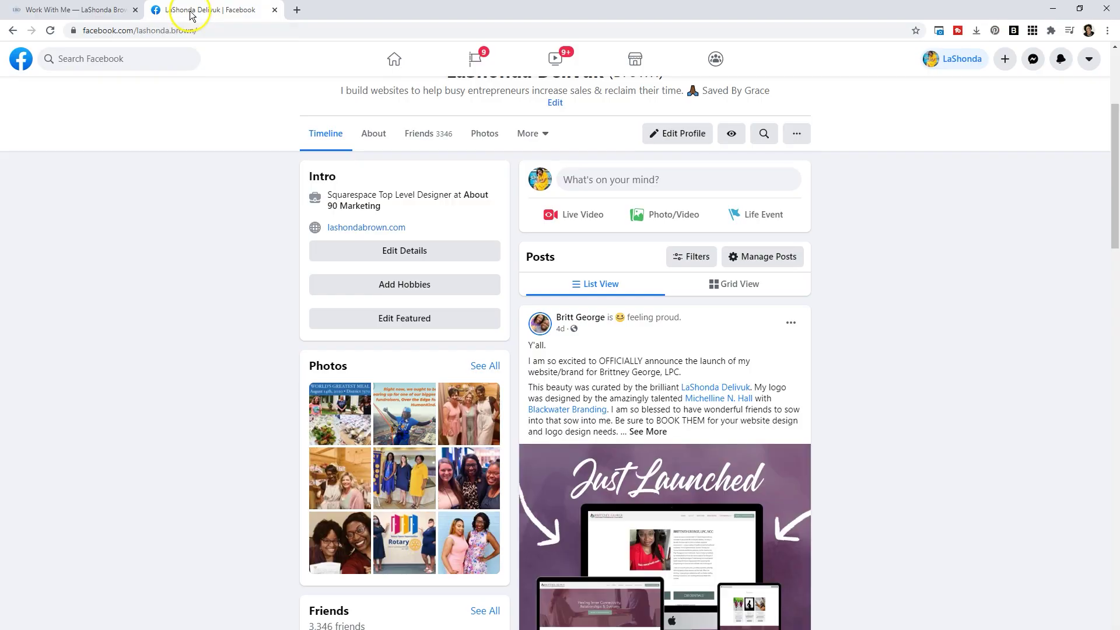
click(634, 175)
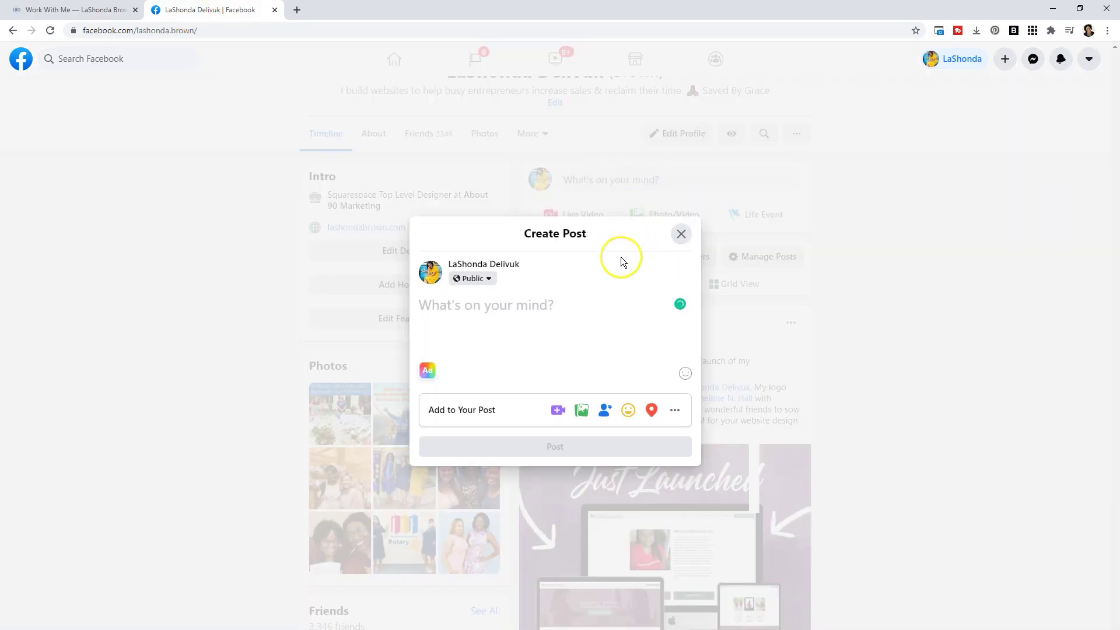
key(ctrl+v)
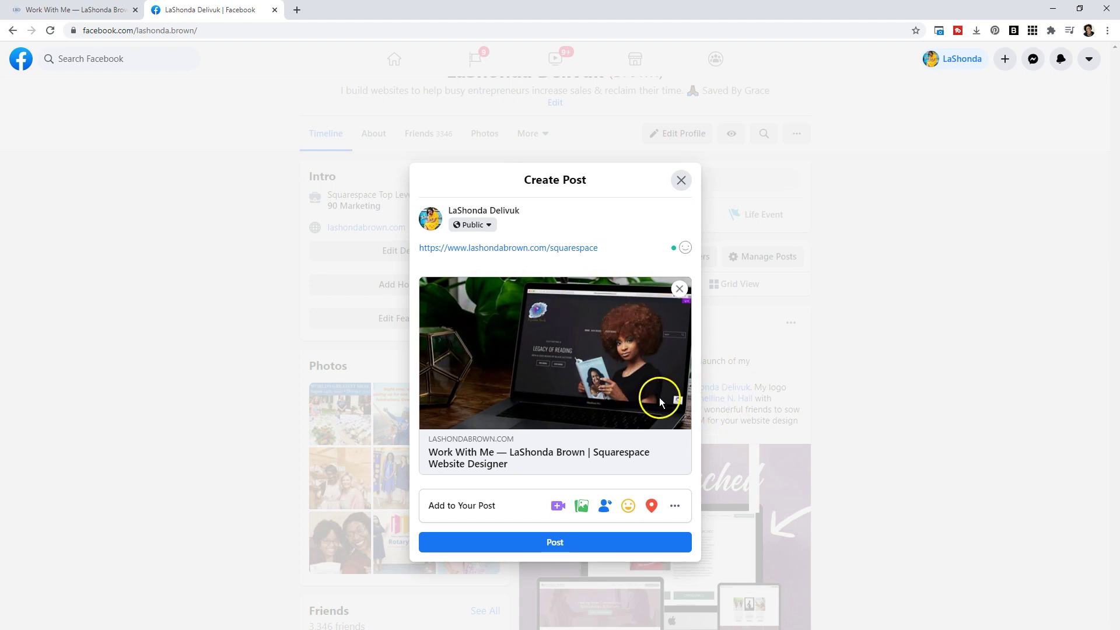
Remove the link preview card and delete the Work With Me link from the post.
click(679, 289)
key(ctrl+a)
key(BackSpace)
Copy the Start Here page address and paste it into the Facebook post draft.
click(76, 10)
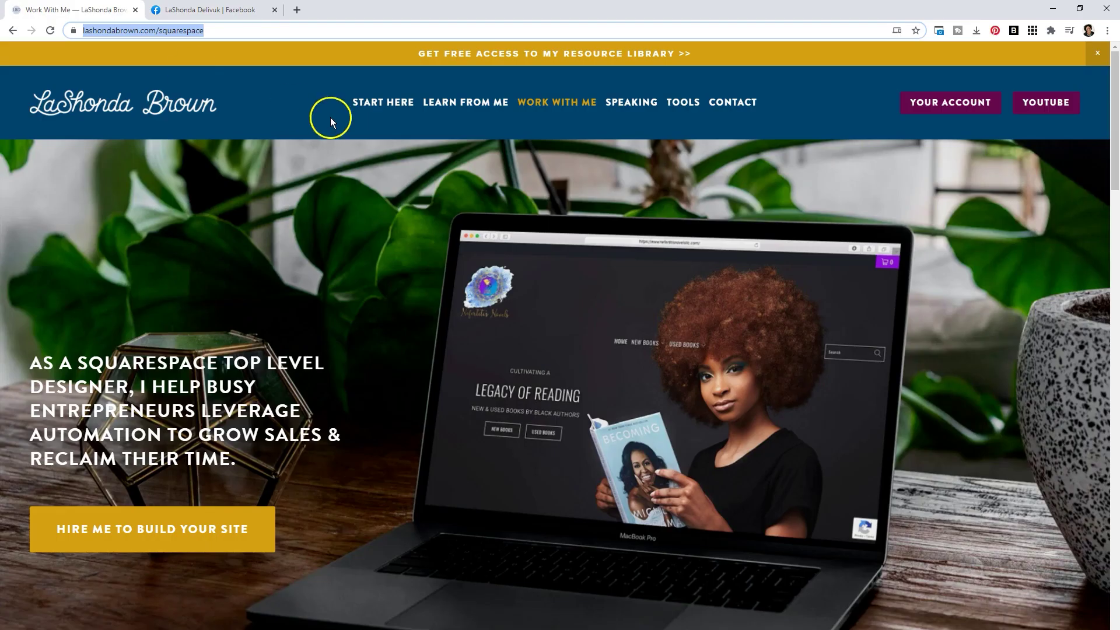
click(354, 105)
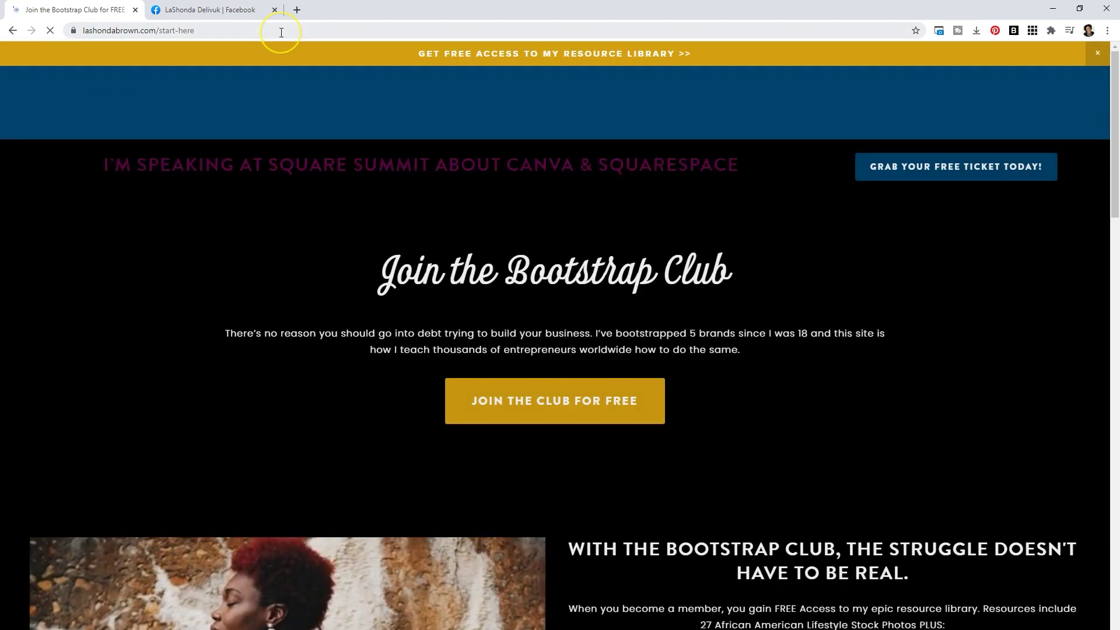
click(281, 30)
key(ctrl+c)
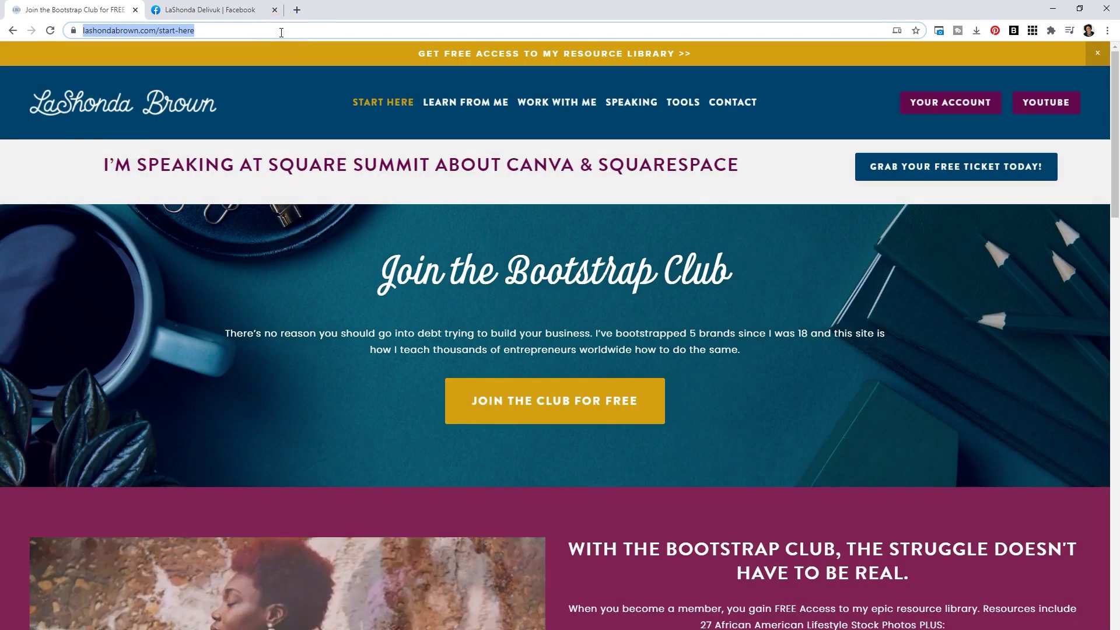
click(210, 9)
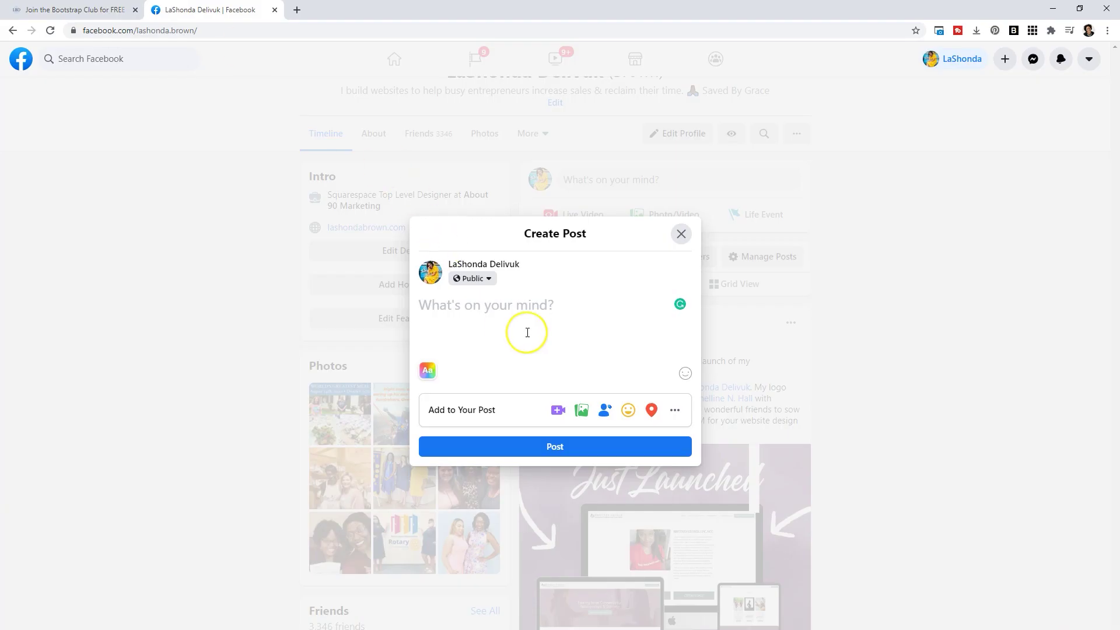
key(ctrl+v)
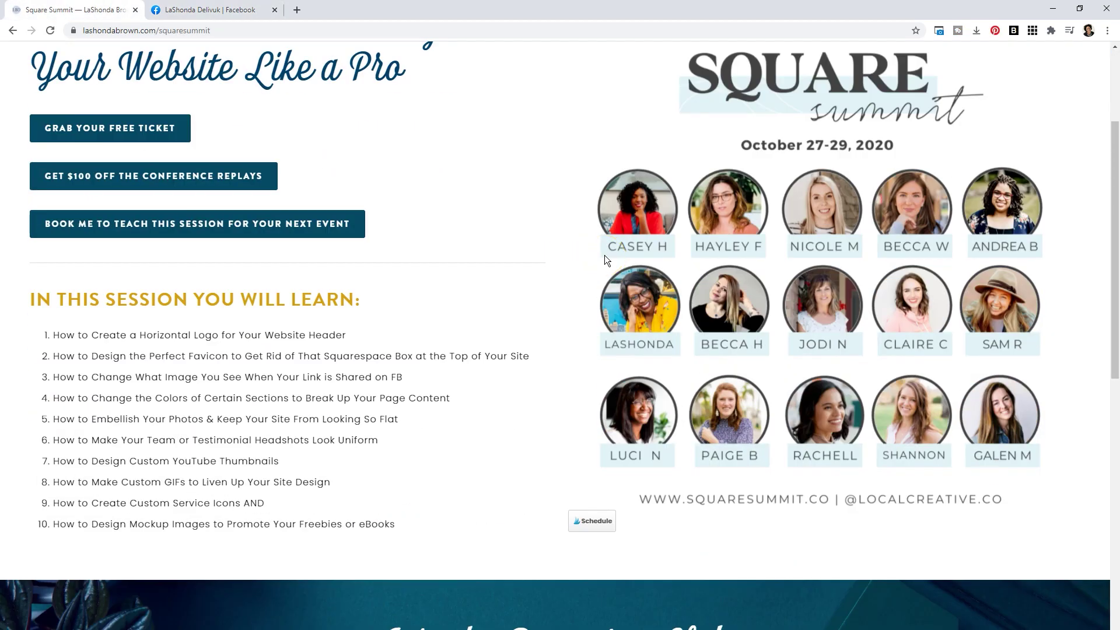
Review the live Square Summit page, then open it in the Squarespace site editor.
scroll(648, 352, down, 10)
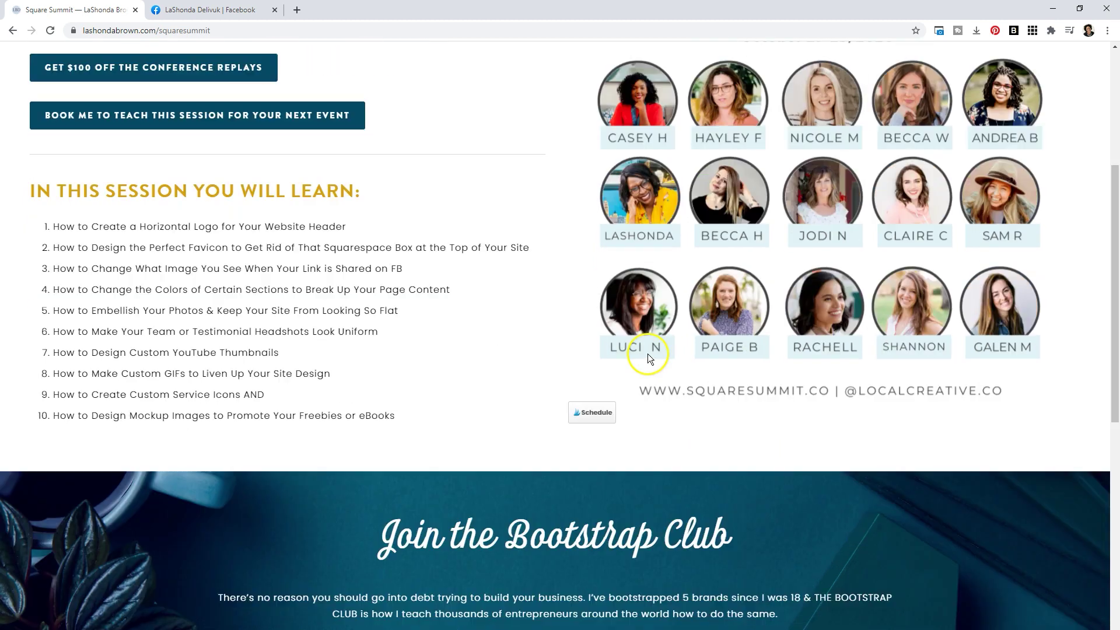
scroll(649, 358, down, 3)
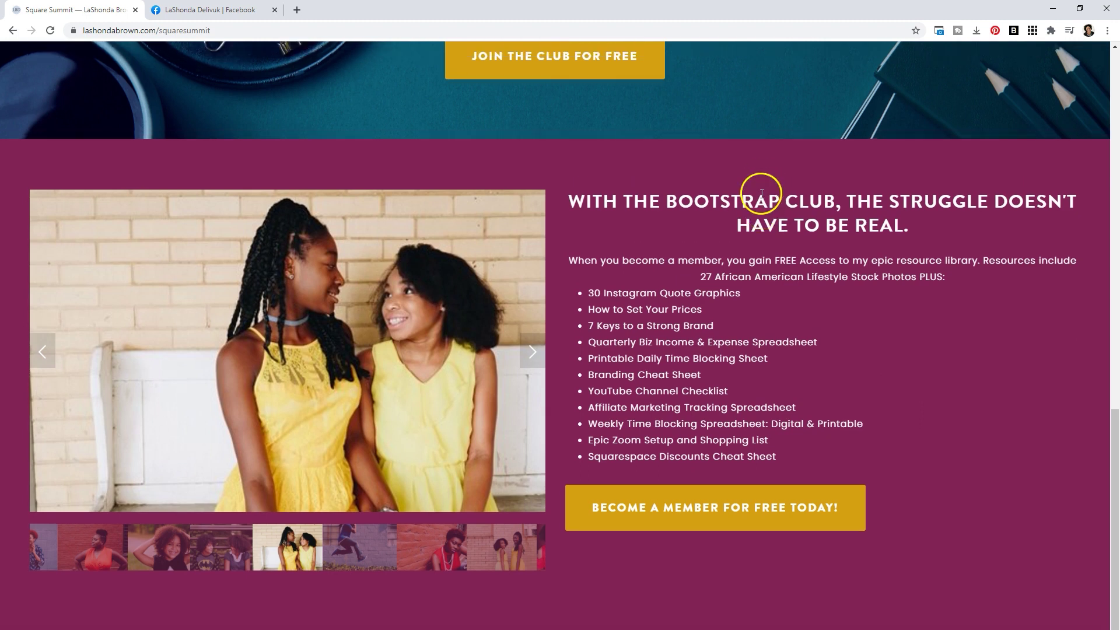
scroll(764, 204, up, 5)
scroll(725, 248, up, 5)
scroll(726, 249, up, 4)
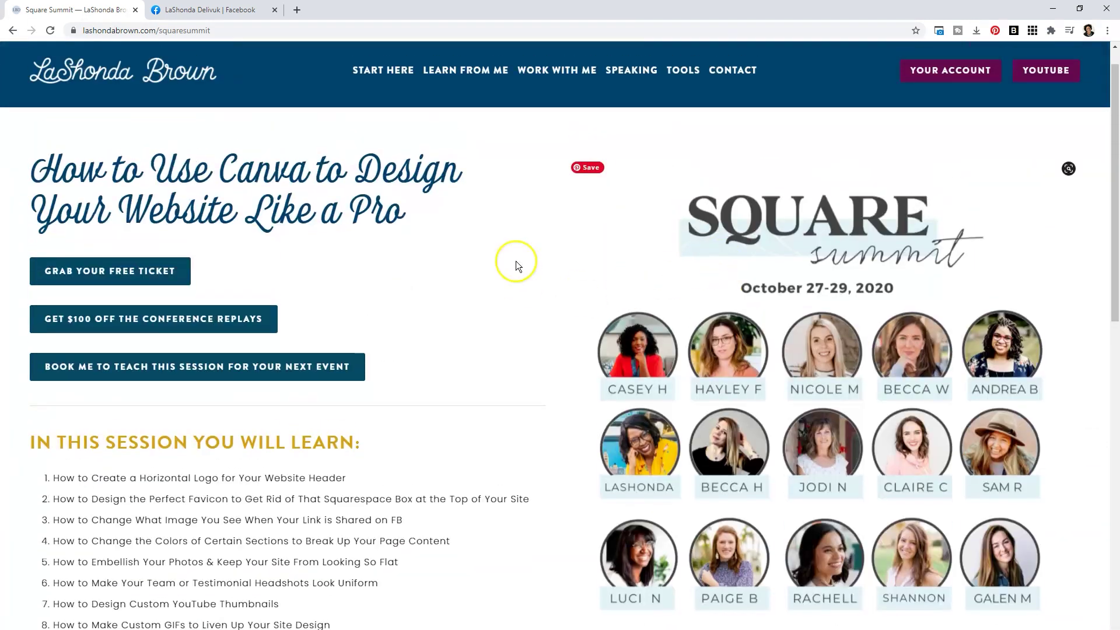
scroll(605, 289, down, 3)
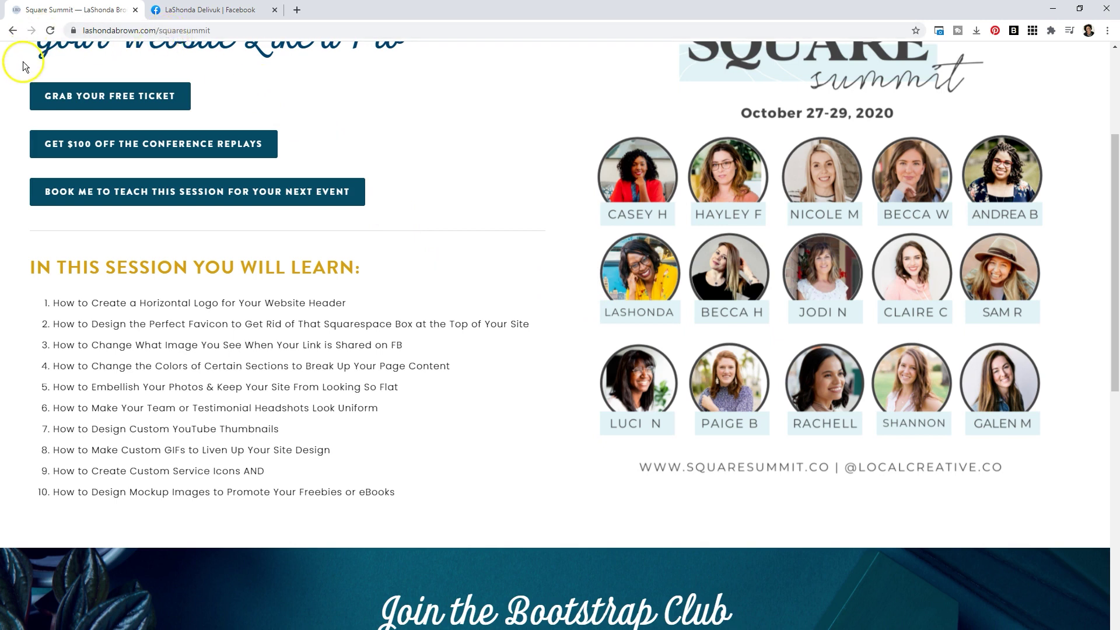
click(64, 93)
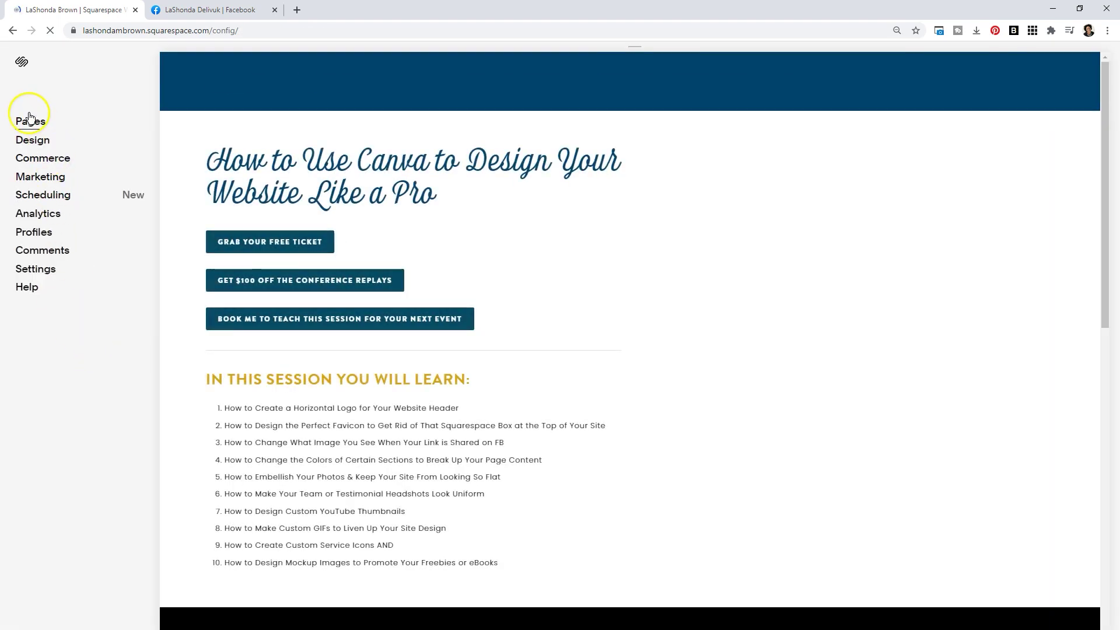
In the Pages list, preview Practice and Start Here, then open the Square Summit ticket page.
click(27, 123)
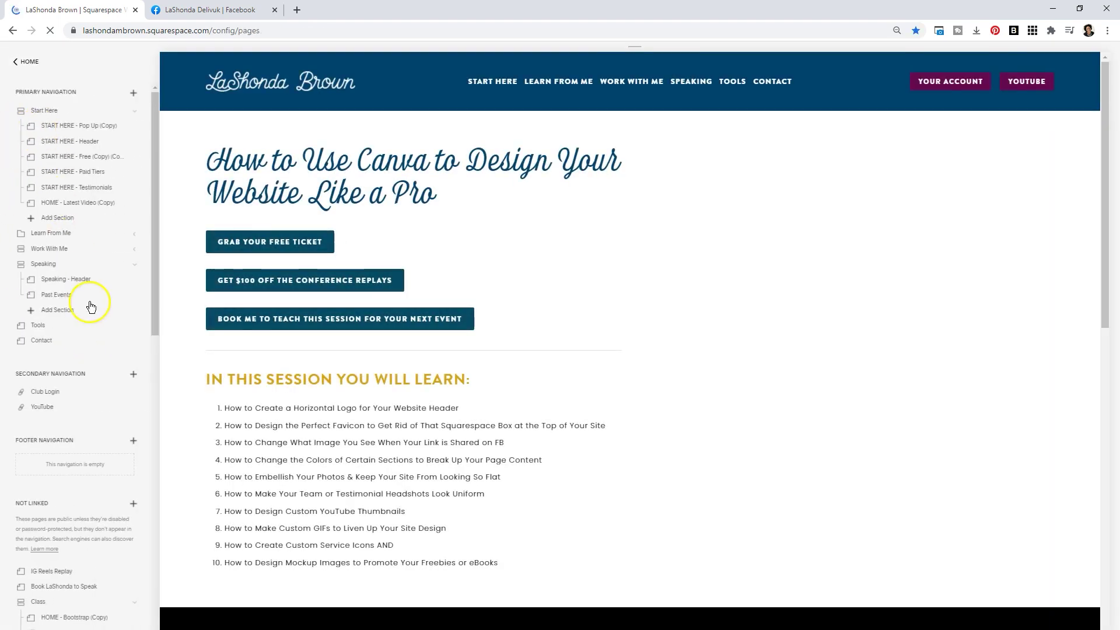
scroll(82, 396, down, 5)
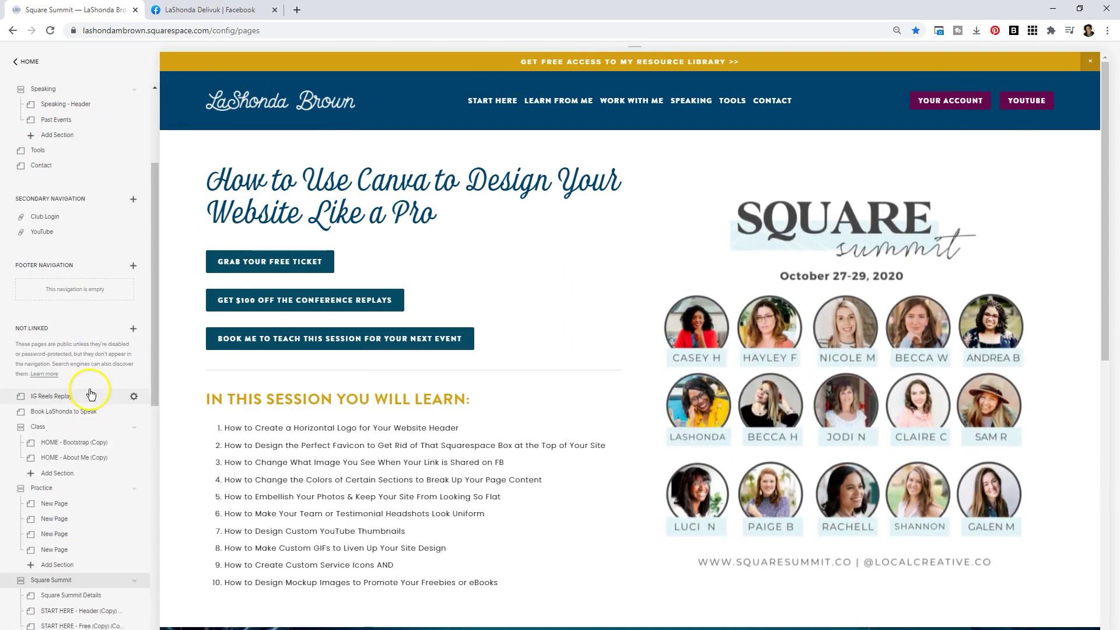
click(26, 376)
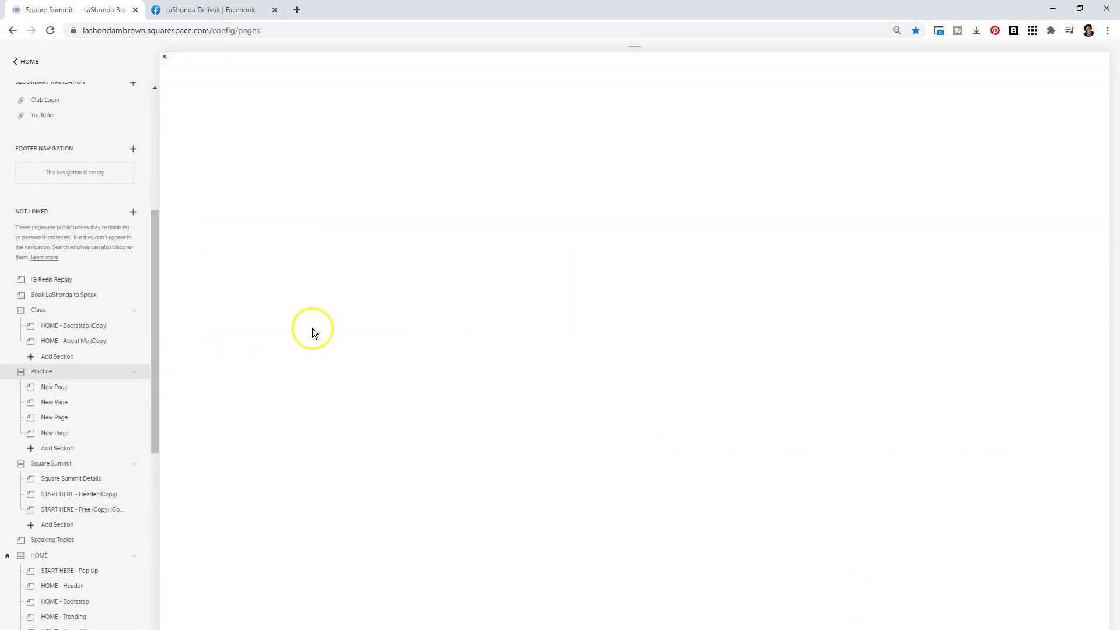
scroll(357, 323, down, 5)
scroll(357, 323, down, 5)
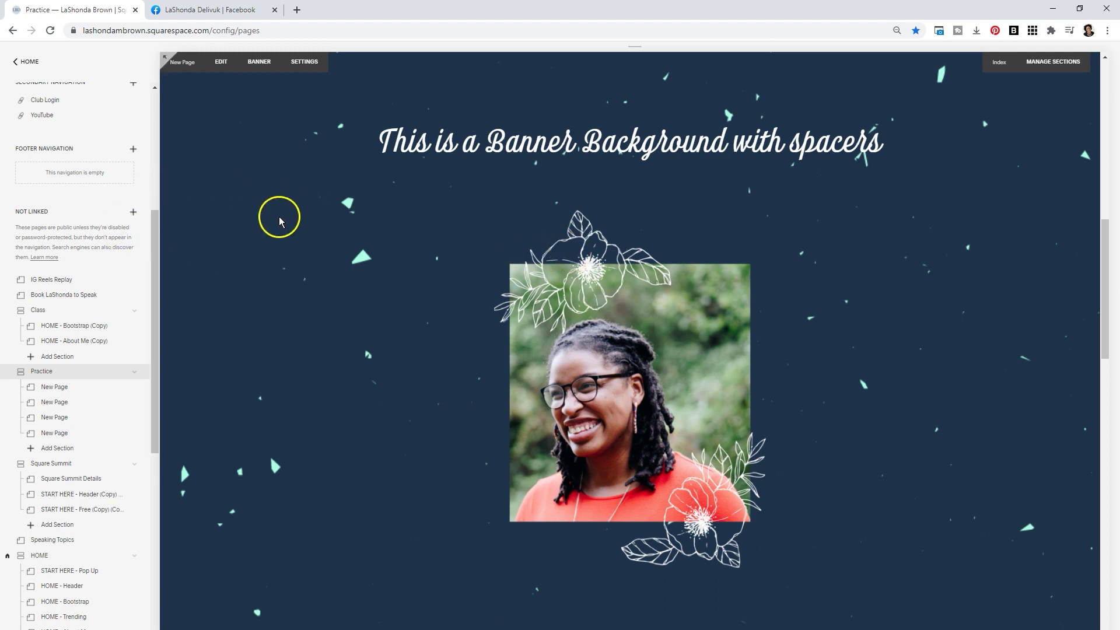
scroll(278, 215, up, 10)
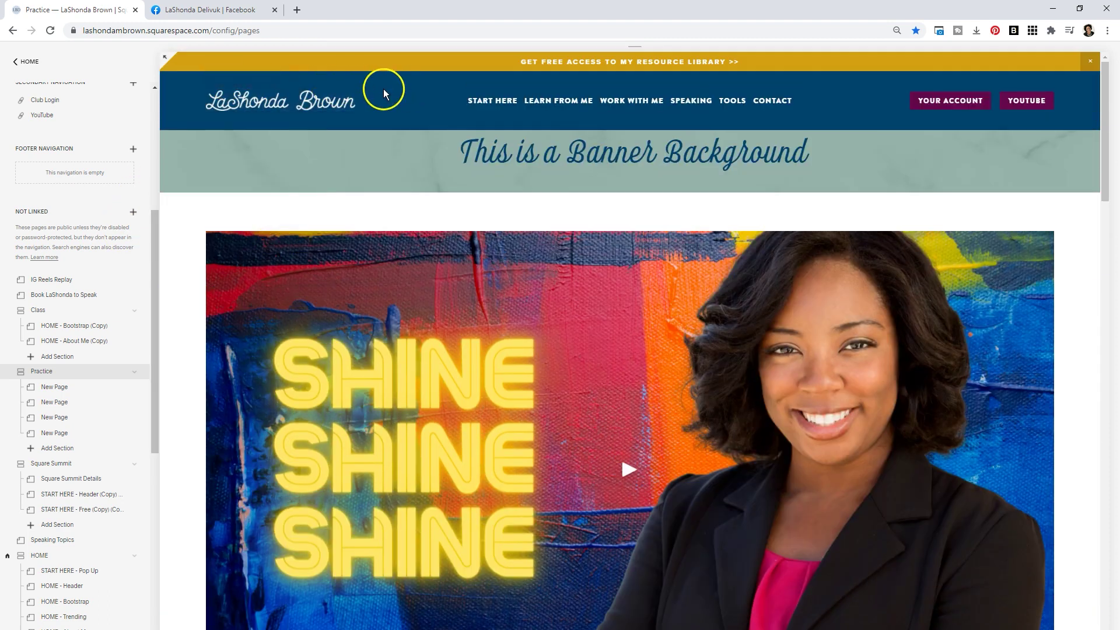
click(499, 102)
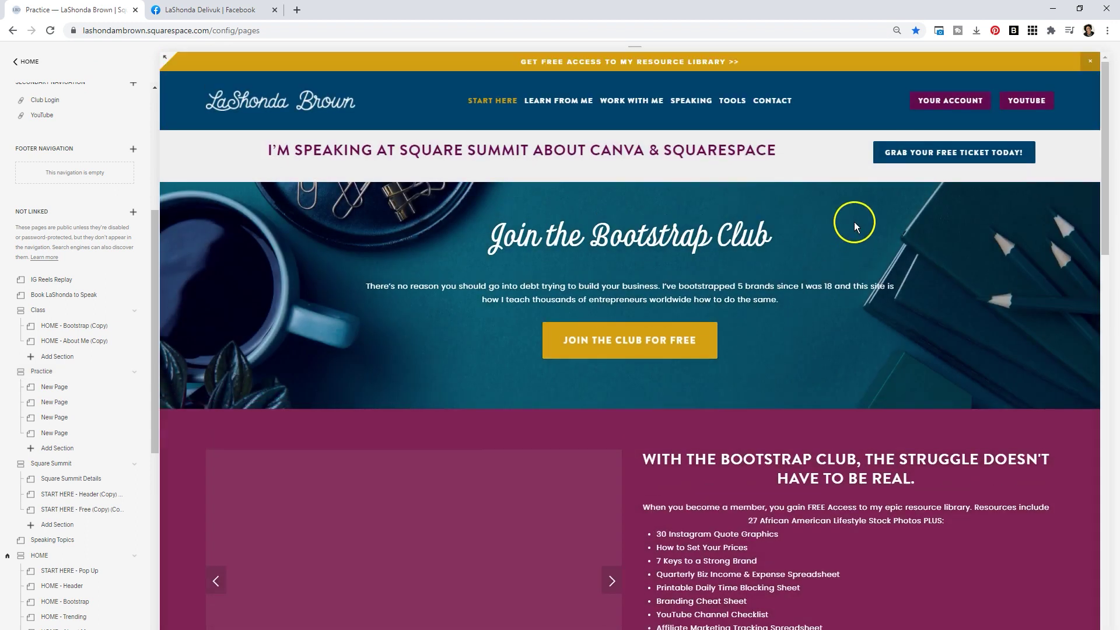
click(897, 156)
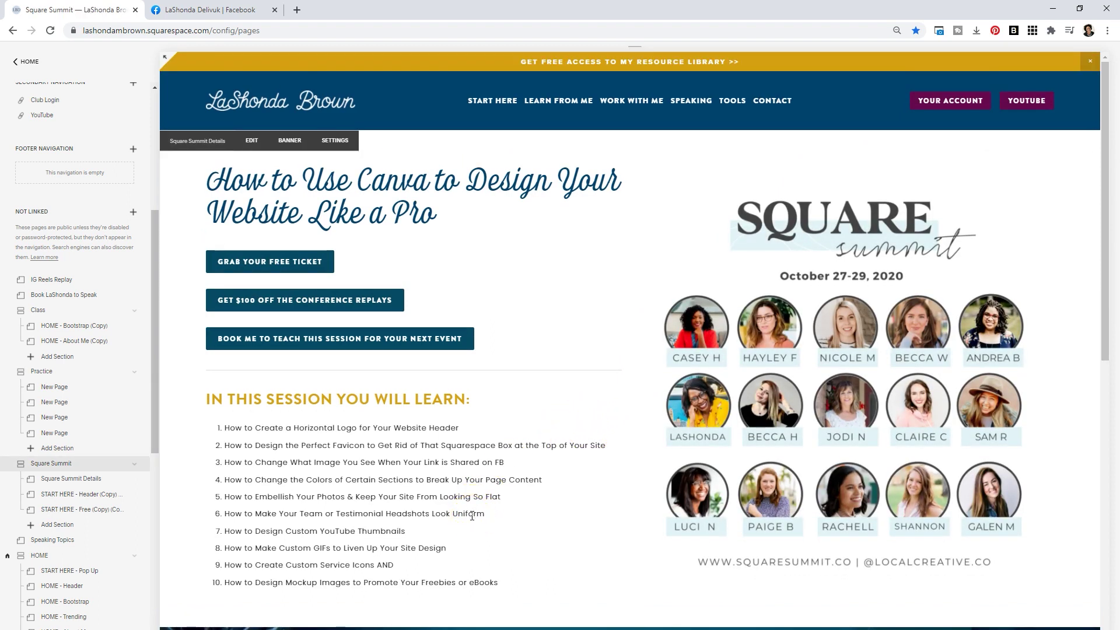
click(468, 512)
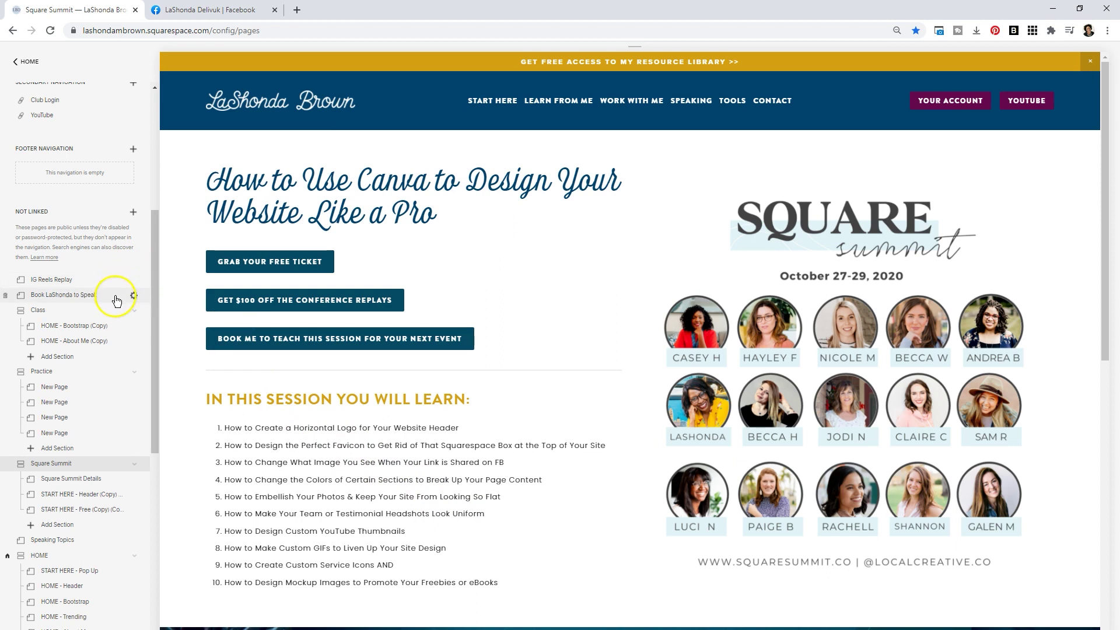
Preview the Practice page down through its banners, circular photos, Mark Twain quote and service columns.
click(88, 376)
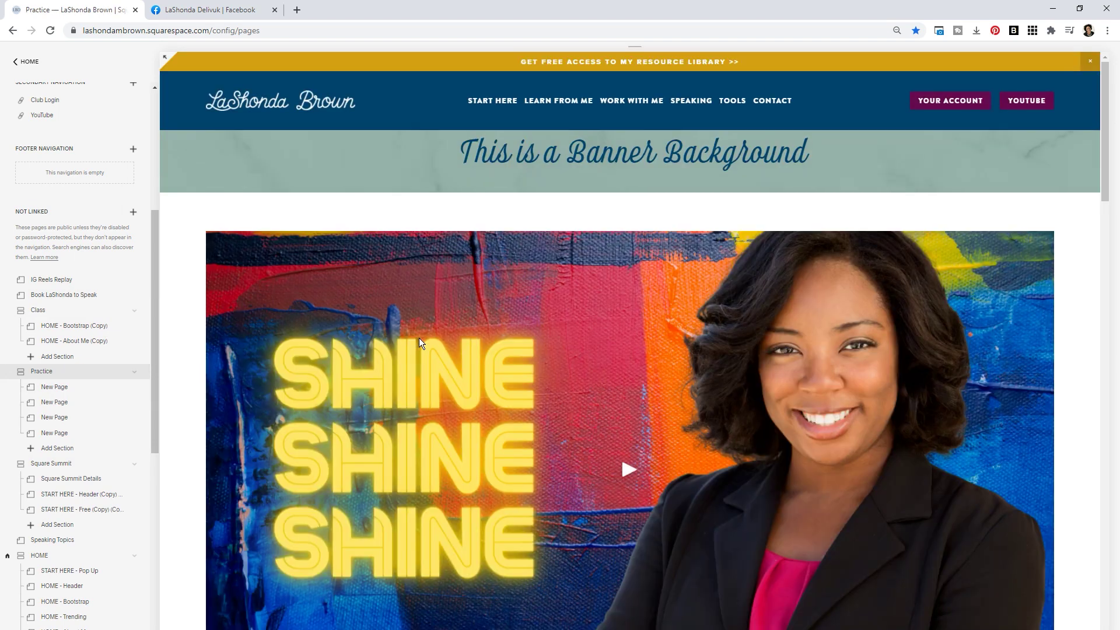
scroll(418, 343, down, 1)
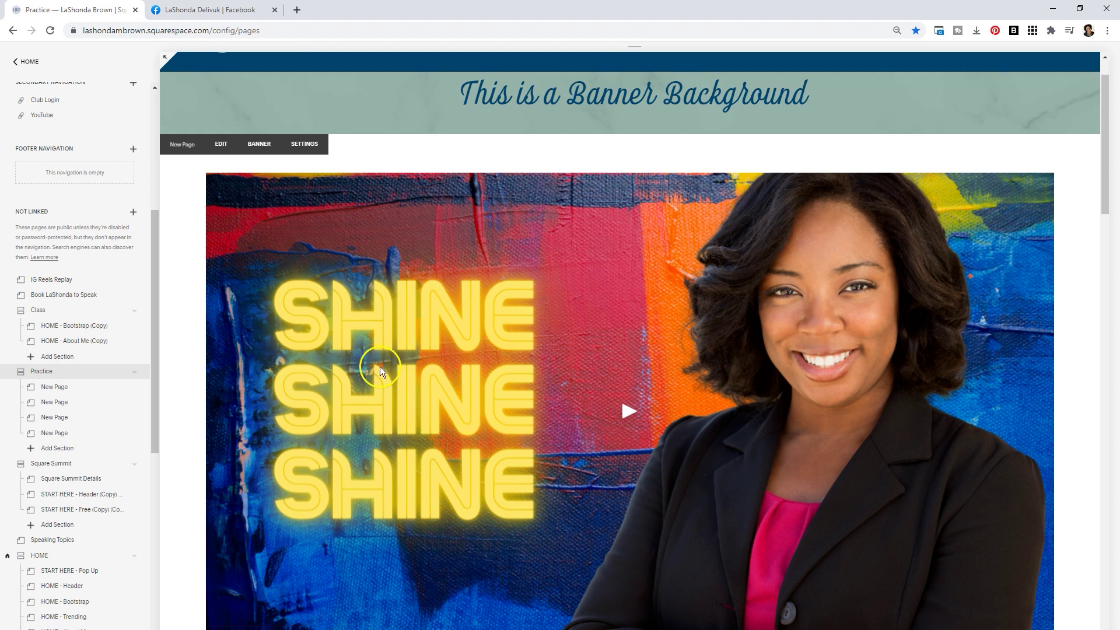
scroll(386, 365, down, 5)
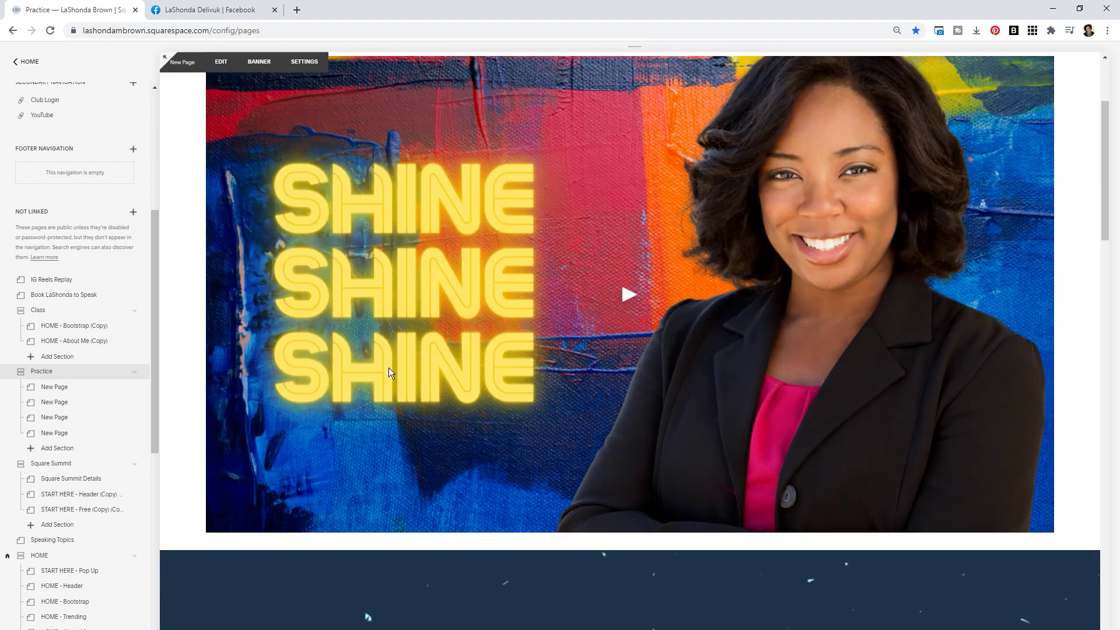
scroll(390, 365, down, 15)
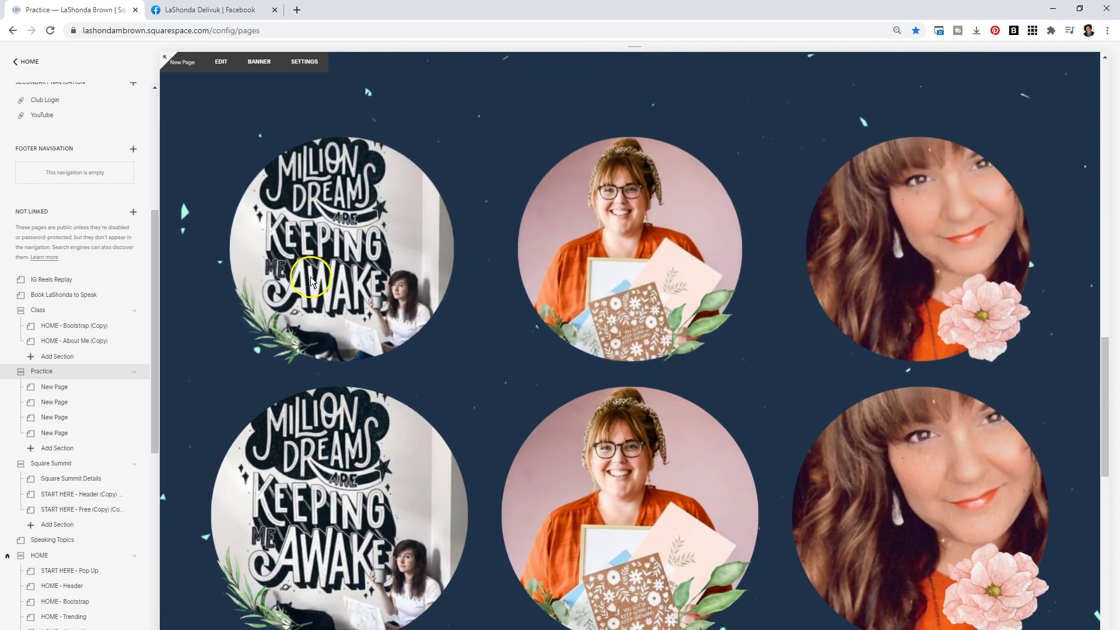
scroll(434, 322, down, 2)
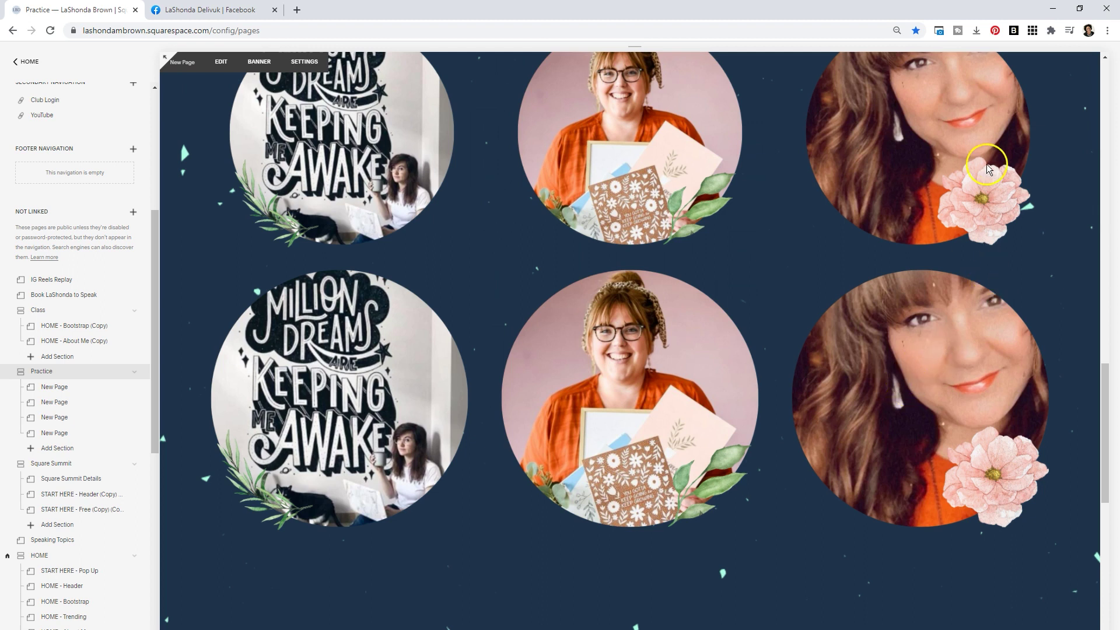
scroll(509, 279, down, 6)
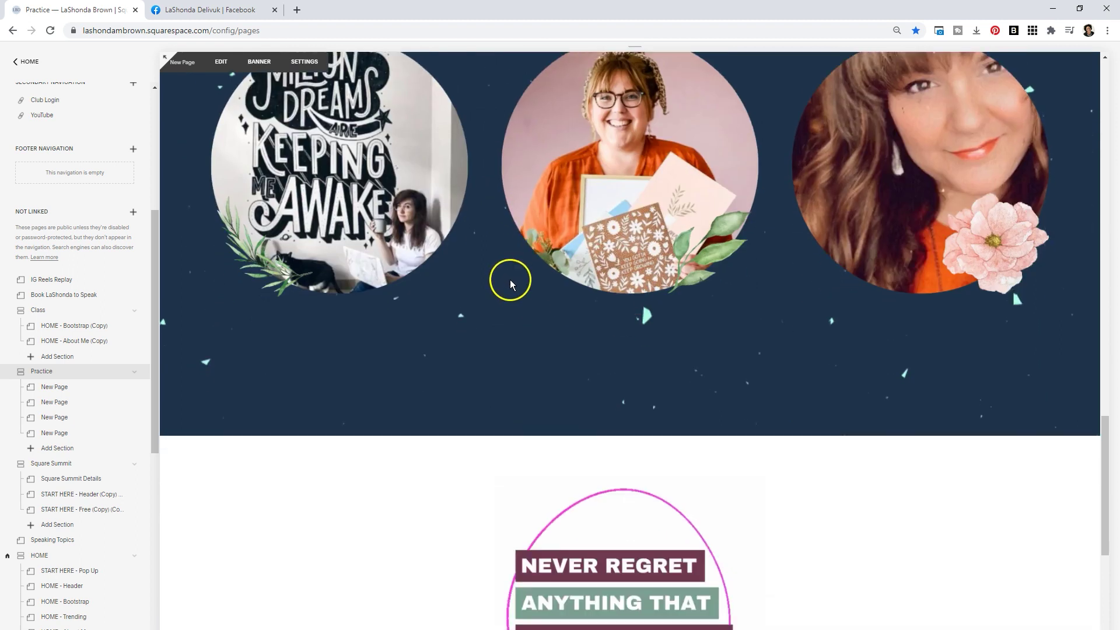
scroll(510, 281, down, 1)
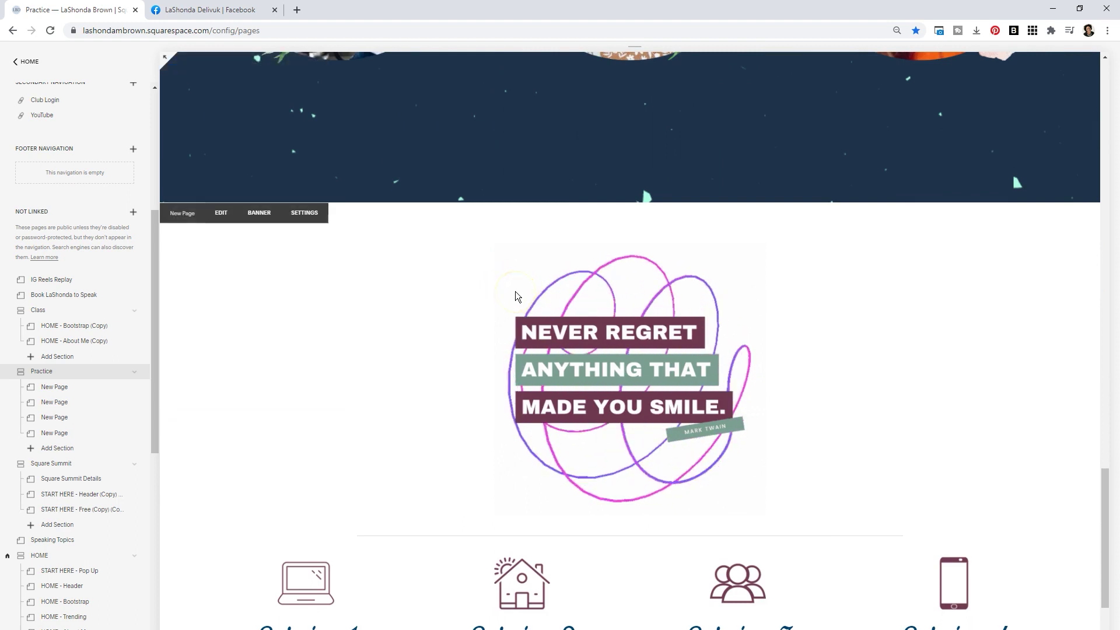
scroll(519, 309, down, 3)
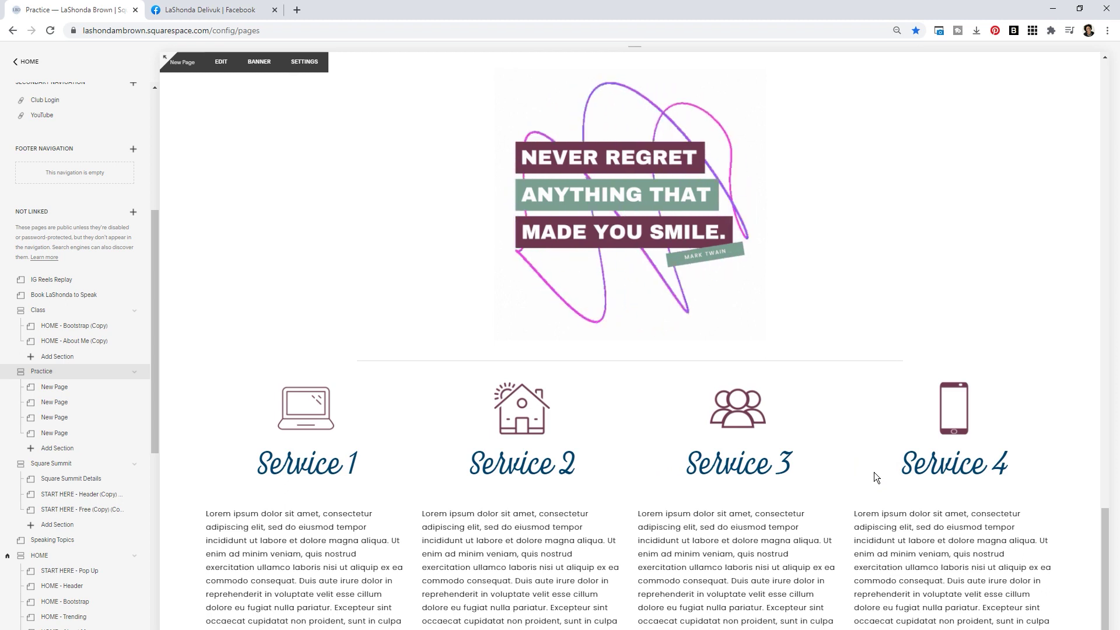
scroll(874, 471, down, 1)
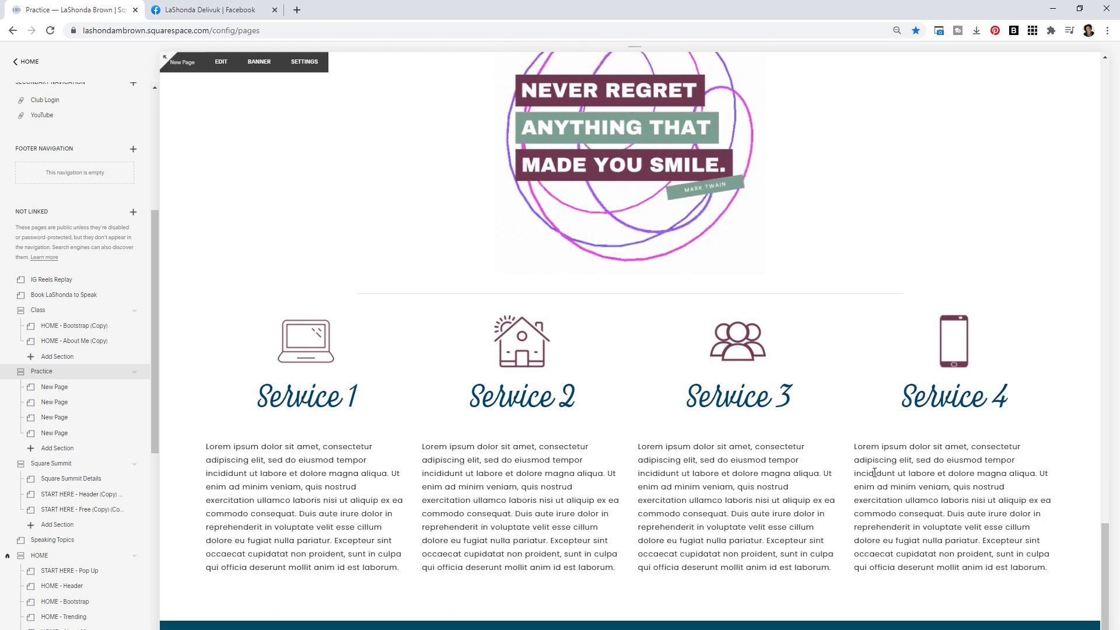
Preview the Square Summit page, then go to the Speaking page via SPEAKING in the navigation.
click(29, 463)
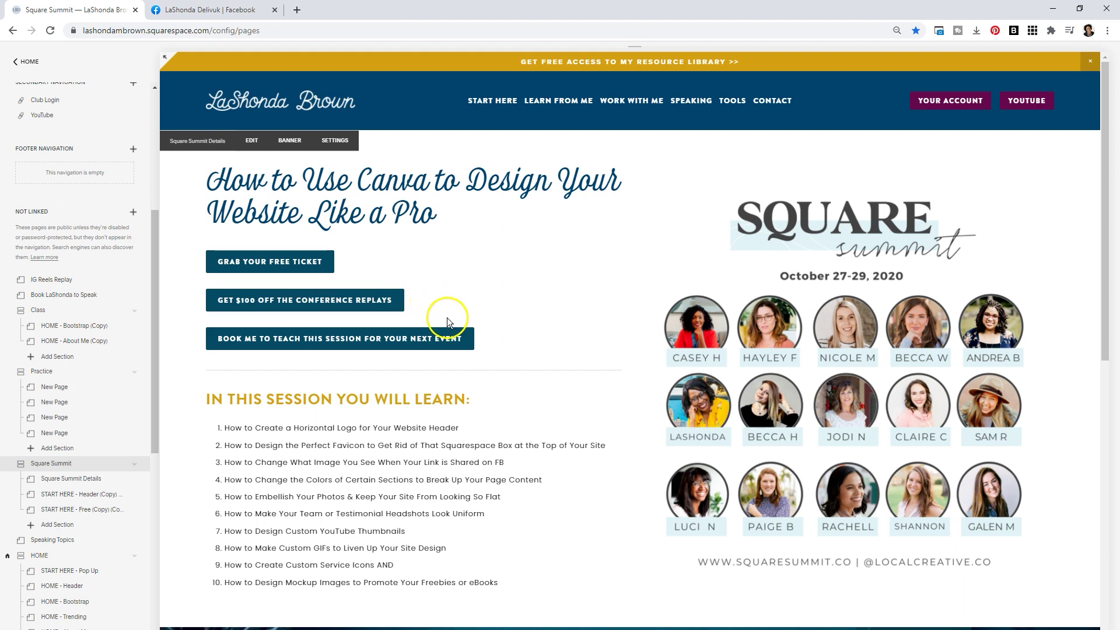
click(691, 110)
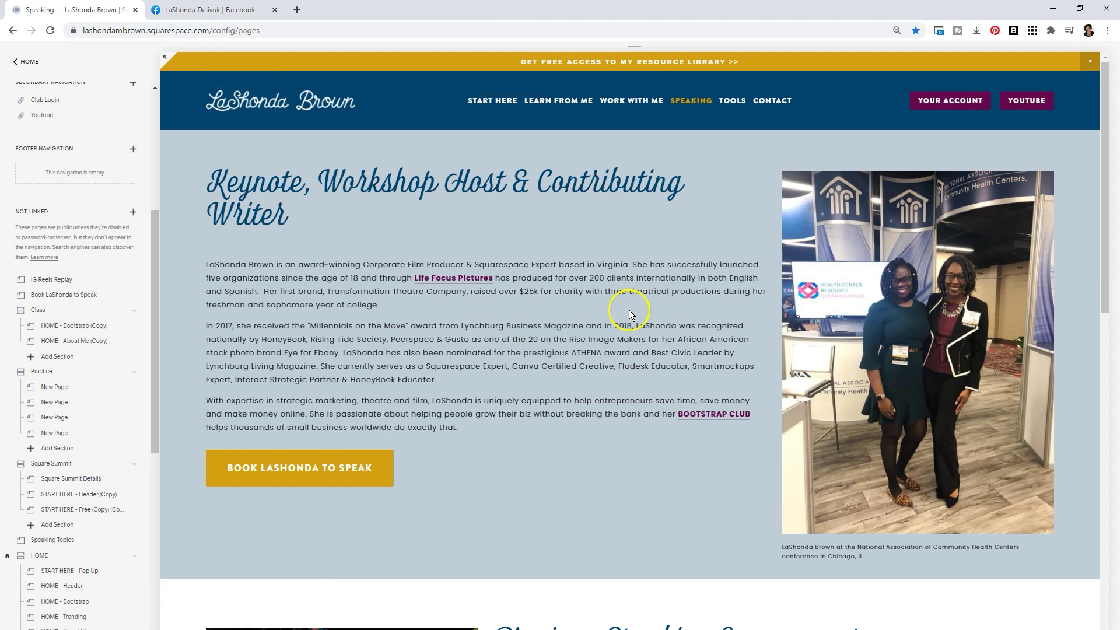
Scroll the Speaking page, then open Speaking Topics from the Not Linked pages.
scroll(629, 310, down, 15)
scroll(631, 320, down, 2)
click(35, 540)
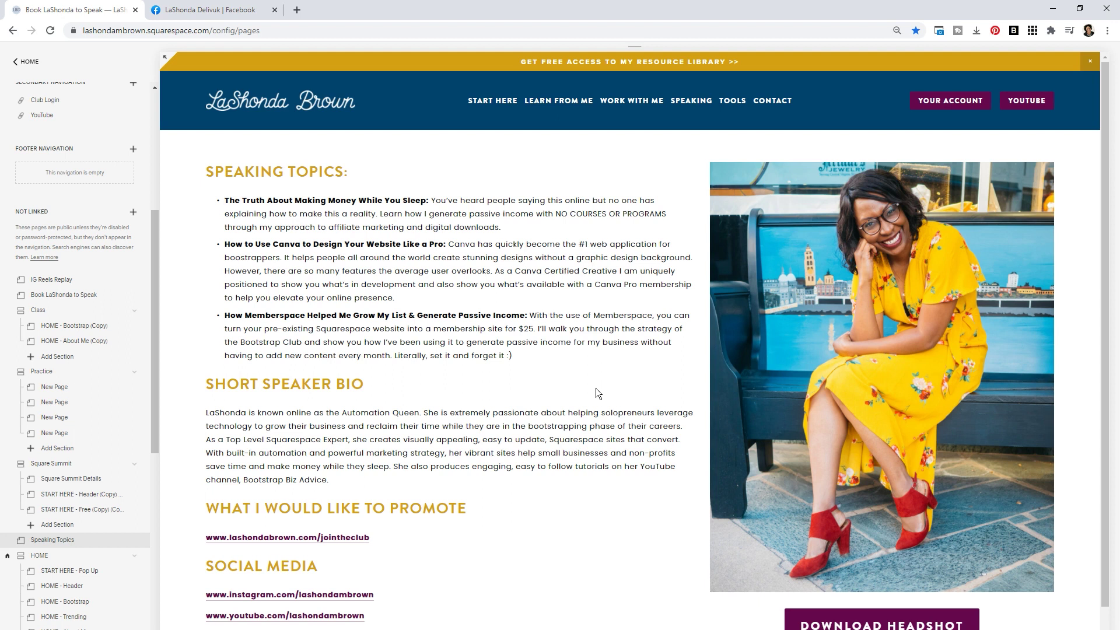
Open the Blog page from the LEARN FROM ME dropdown in the site navigation.
mouse_move(563, 102)
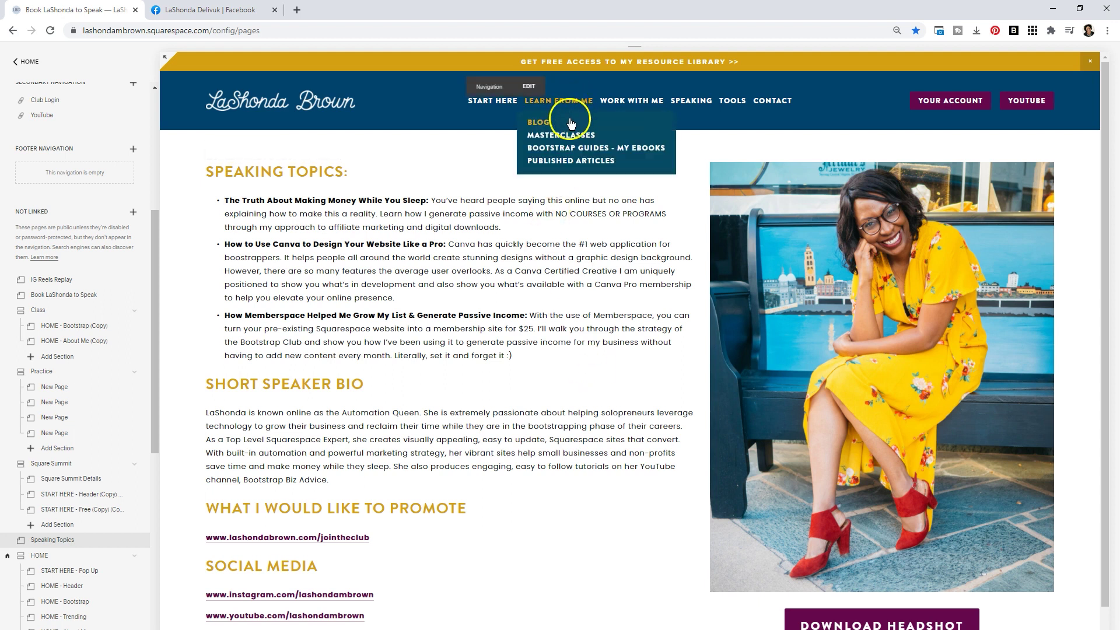
click(569, 123)
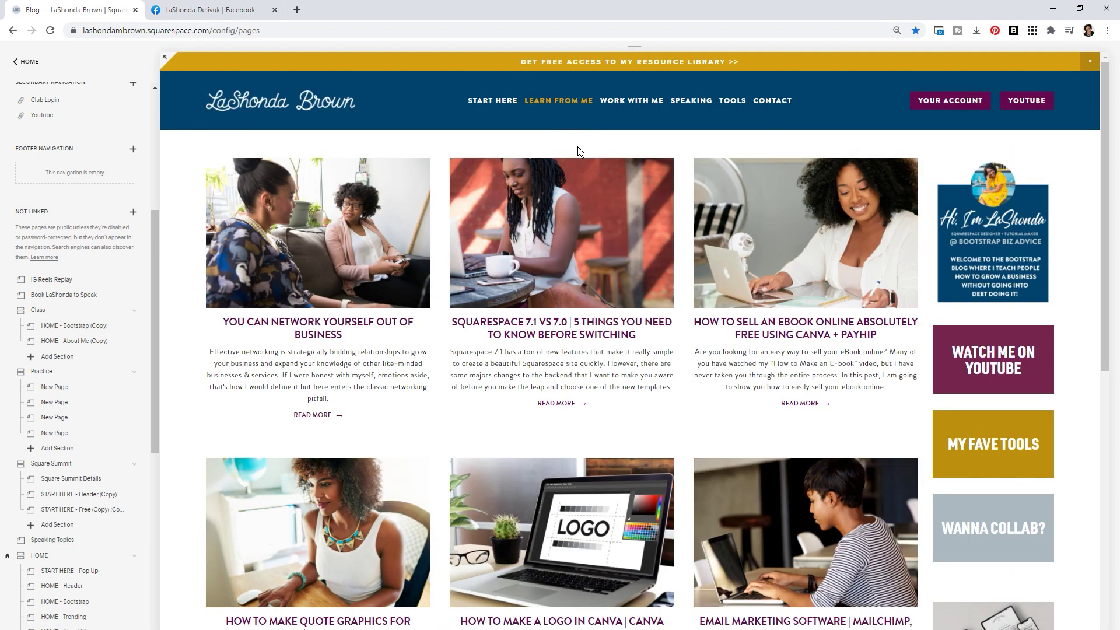
click(505, 113)
Return to the home page via the site logo in full-screen preview, scrolling past partner logos and tiles.
click(239, 78)
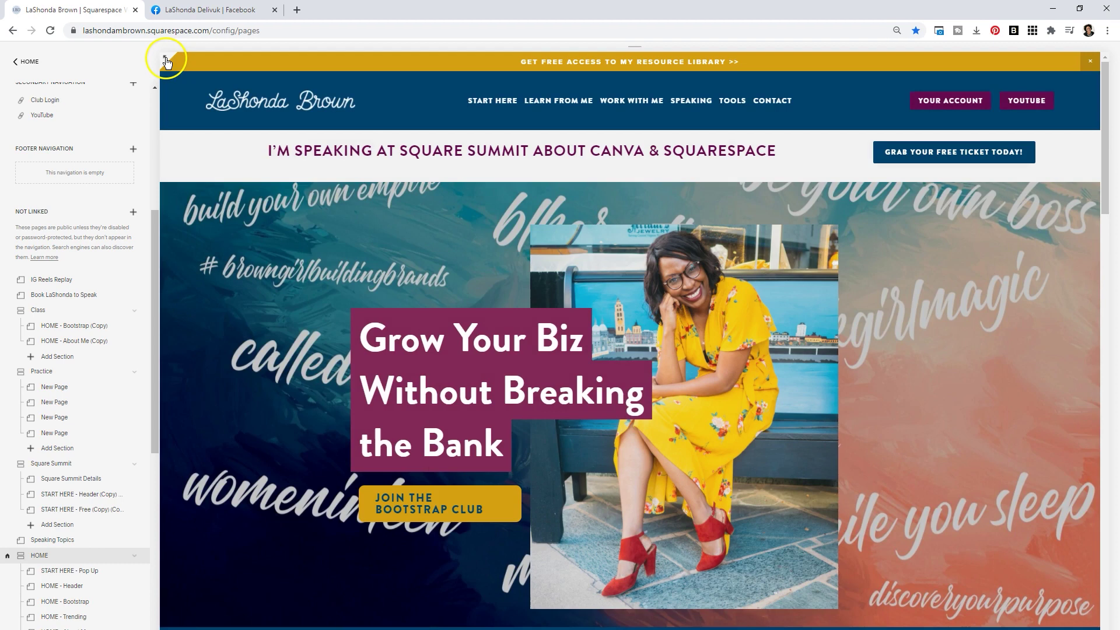
click(167, 63)
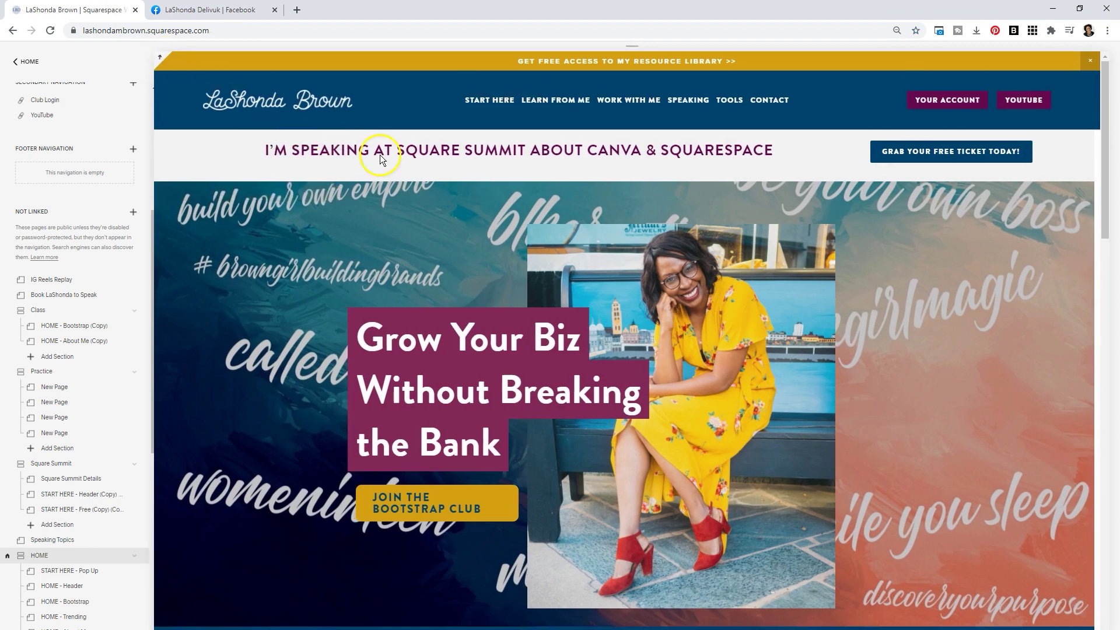
scroll(999, 334, down, 5)
scroll(999, 336, down, 15)
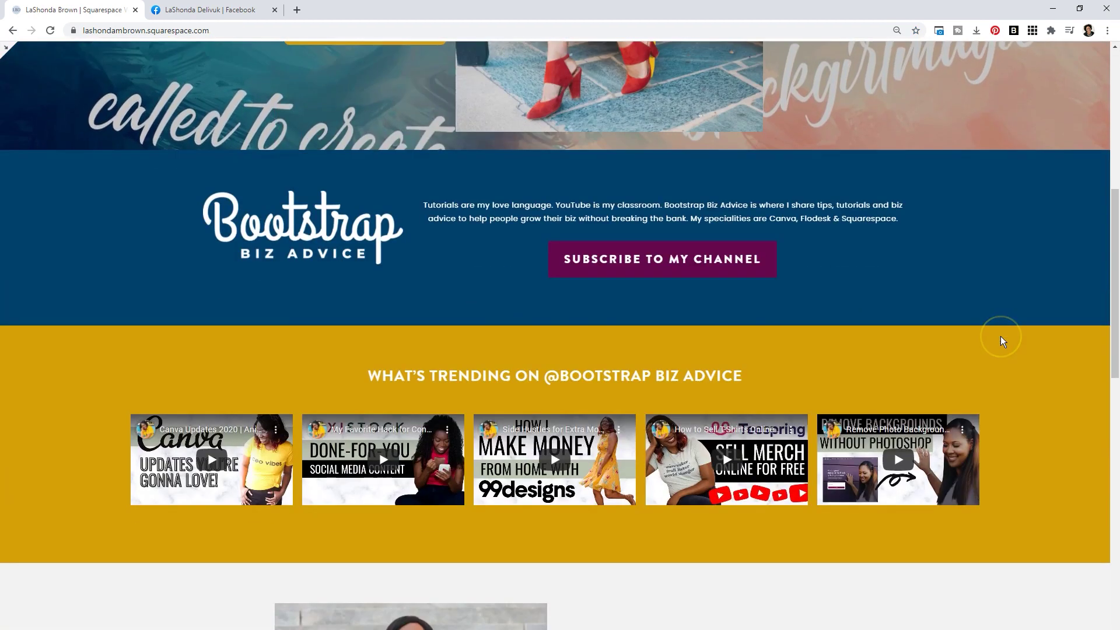
scroll(1001, 336, down, 6)
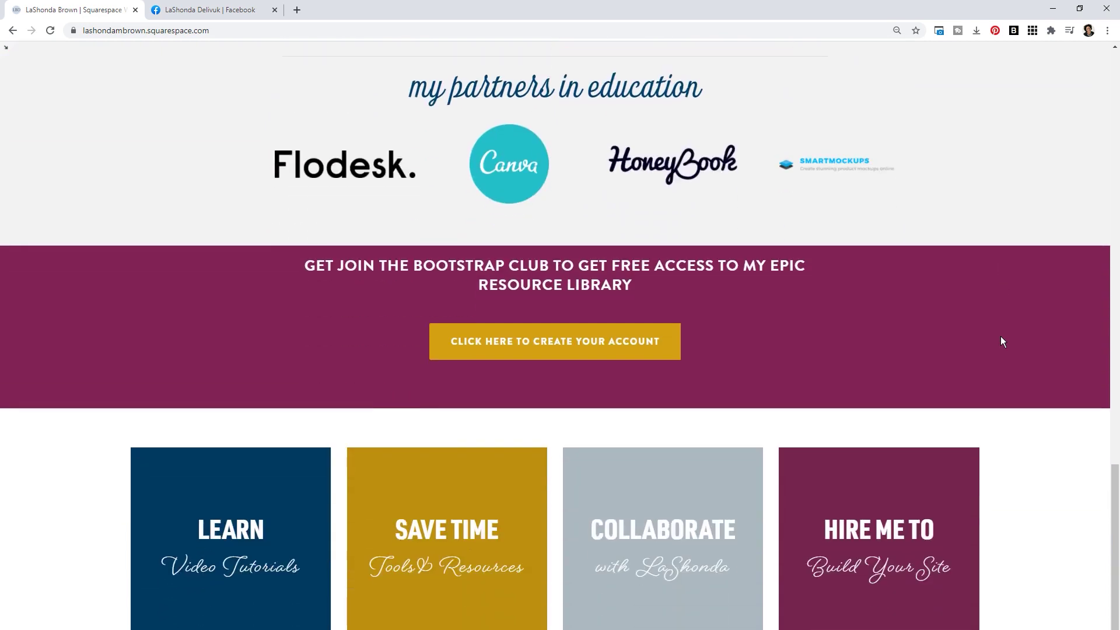
scroll(1000, 337, down, 1)
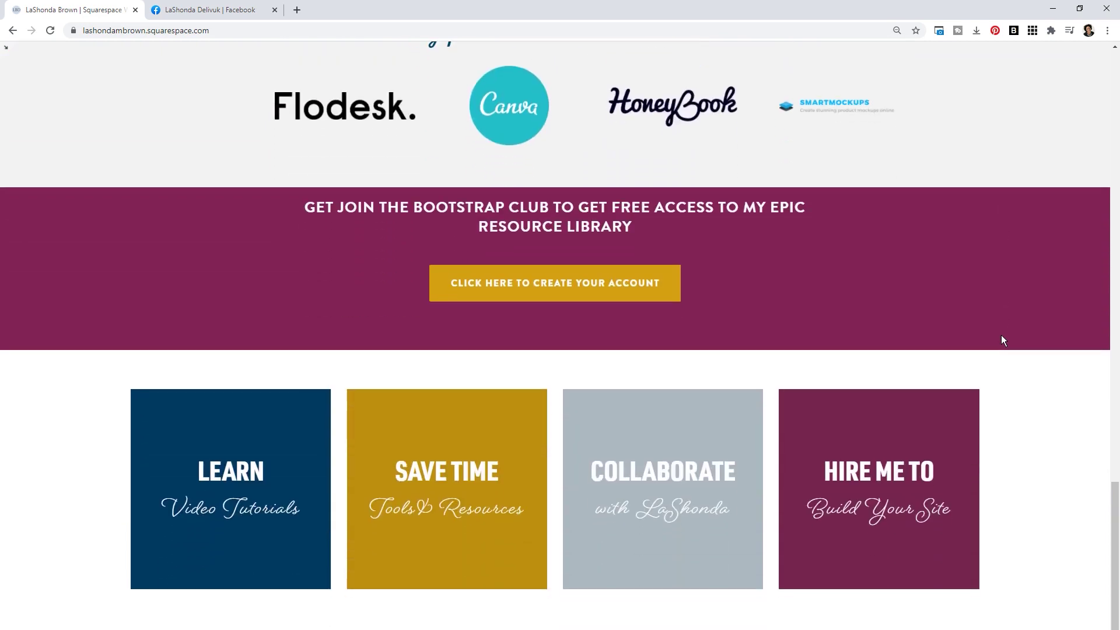
scroll(1002, 341, up, 20)
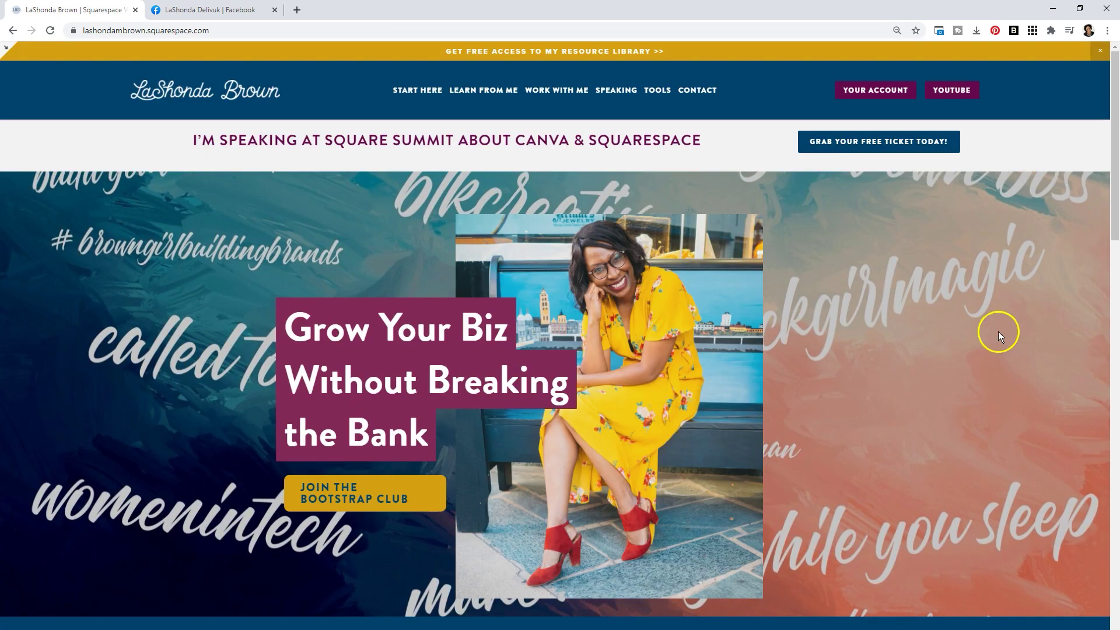
Open Start Here and browse its Bootstrap Club banner, photo slideshow and free-resources list.
click(423, 103)
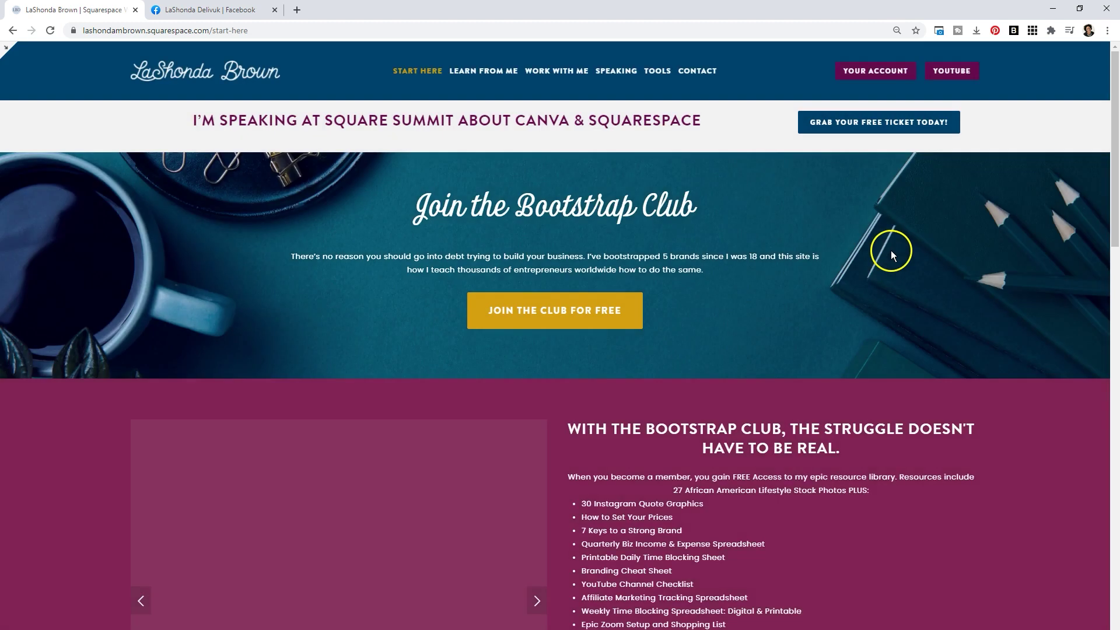
scroll(891, 251, down, 2)
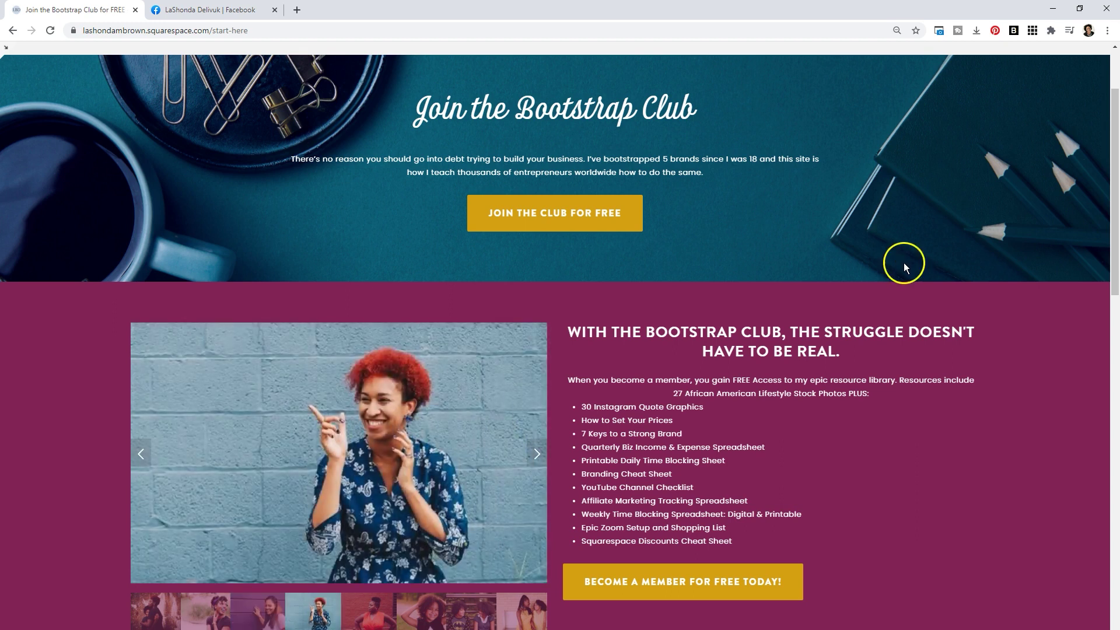
click(902, 263)
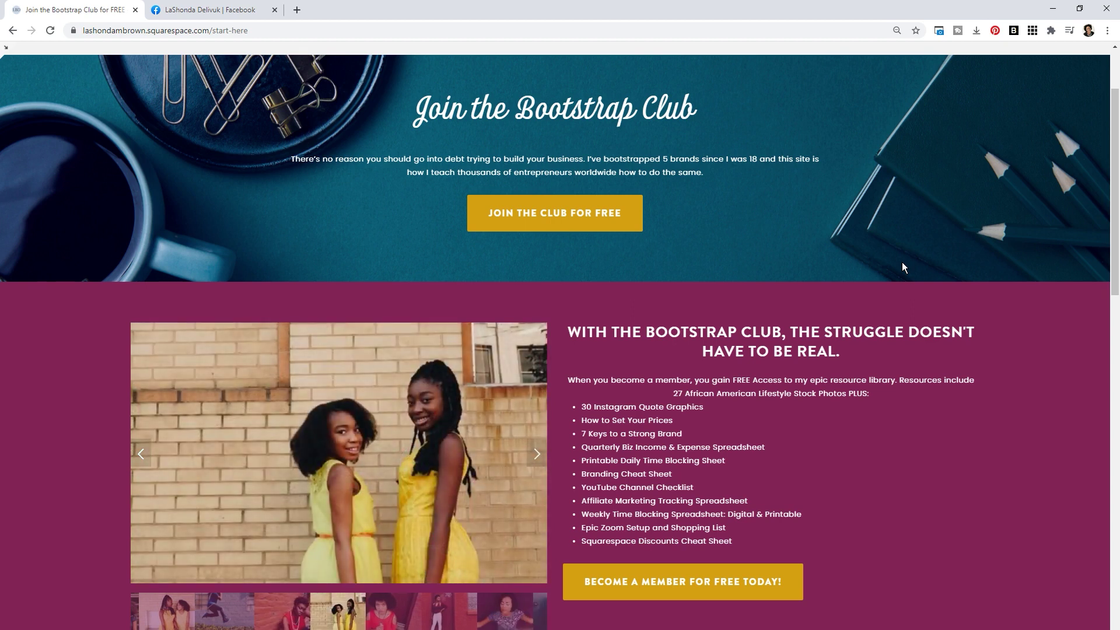
scroll(902, 262, up, 2)
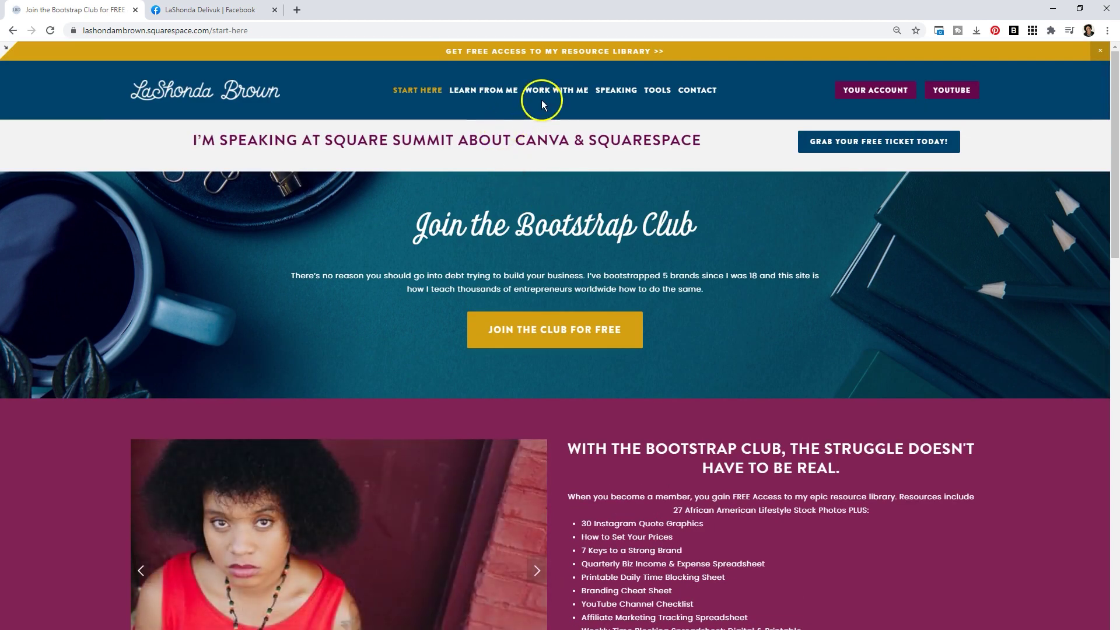
Browse the Work With Me design-services page, then return through Start Here to the home page.
click(549, 92)
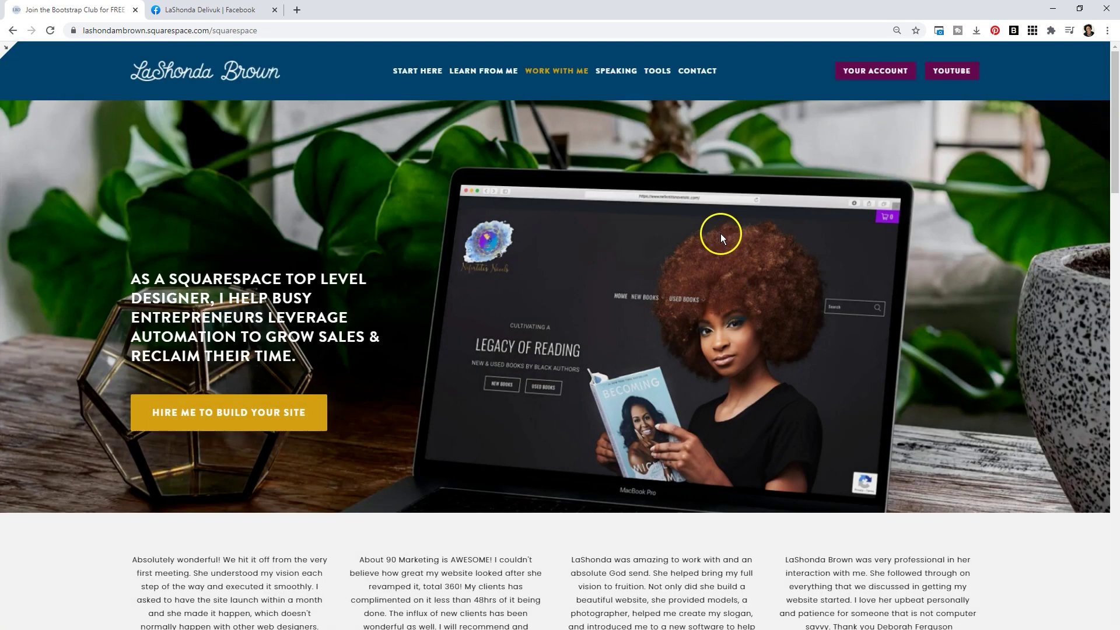
scroll(723, 239, down, 4)
scroll(723, 238, down, 10)
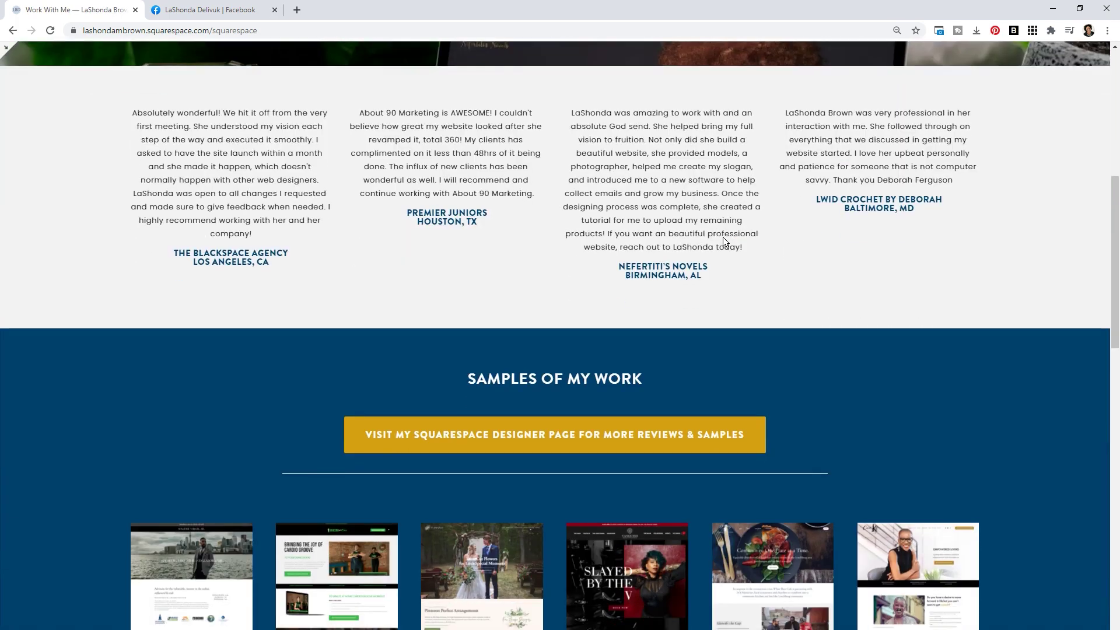
scroll(723, 240, down, 8)
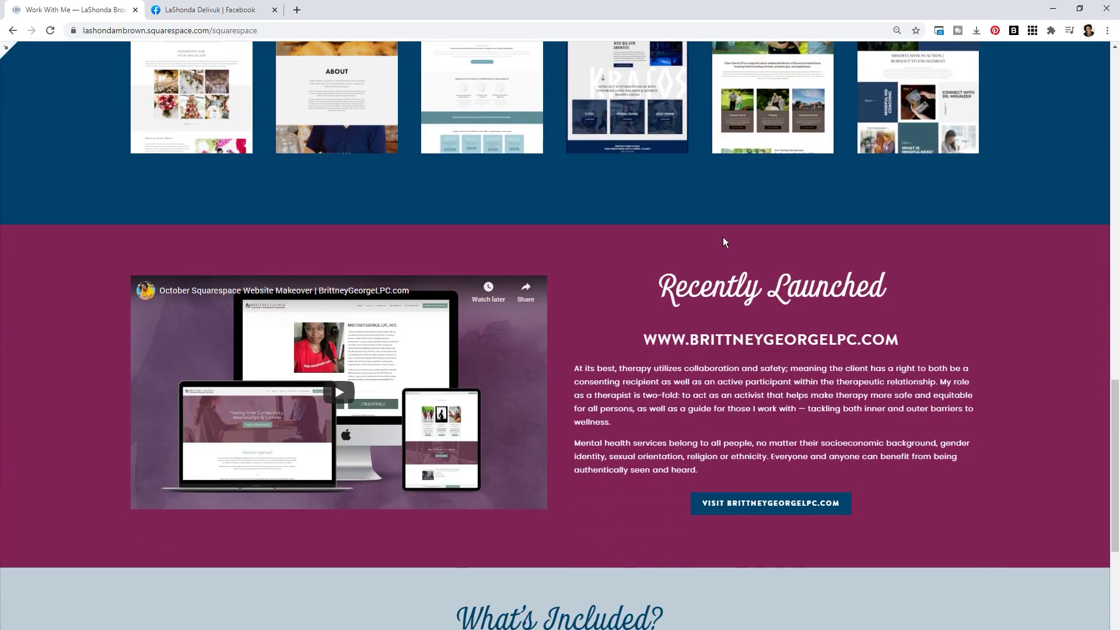
scroll(723, 238, down, 5)
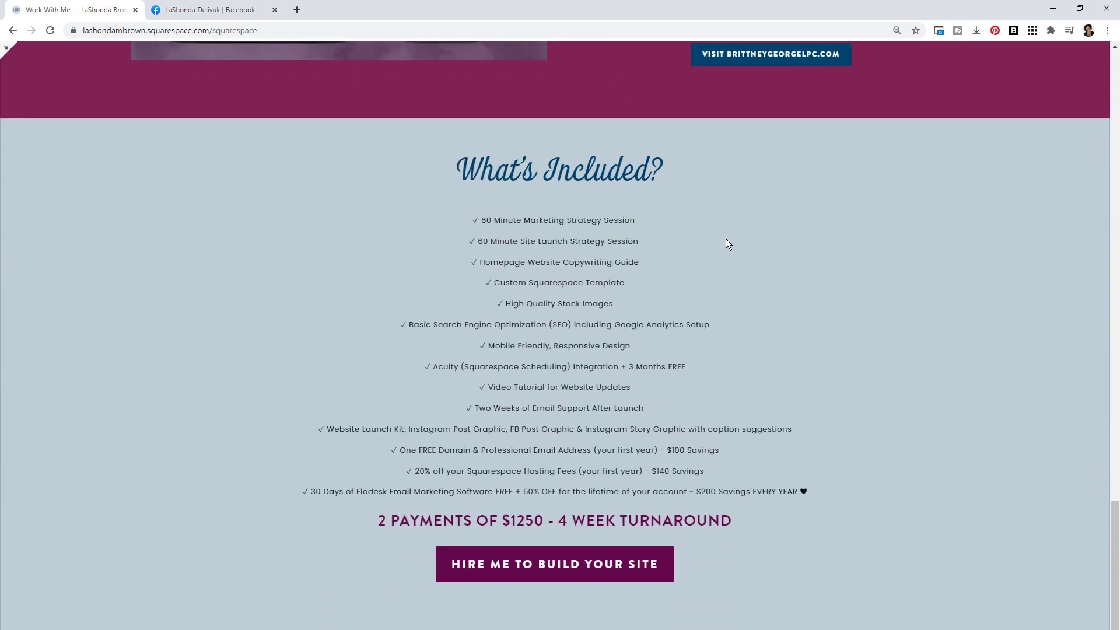
scroll(726, 239, up, 20)
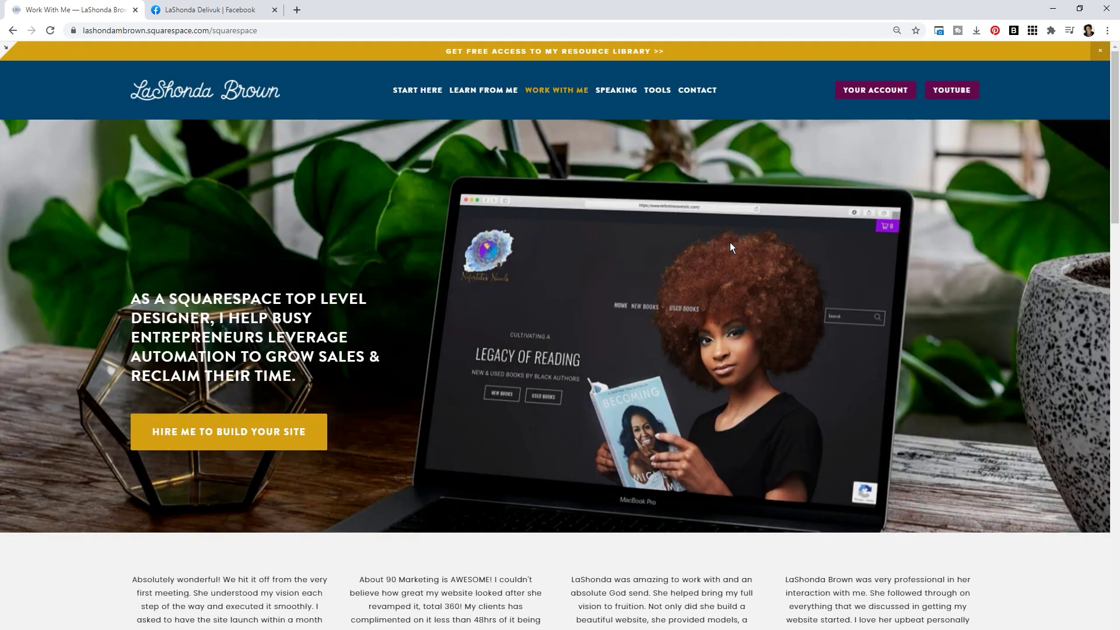
click(419, 90)
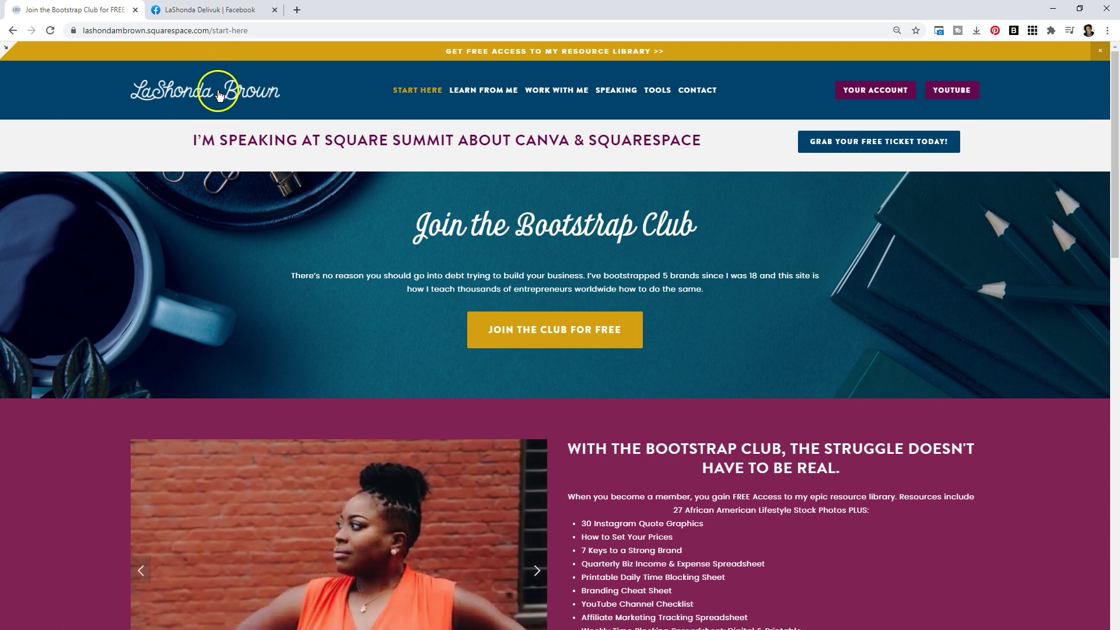
click(252, 94)
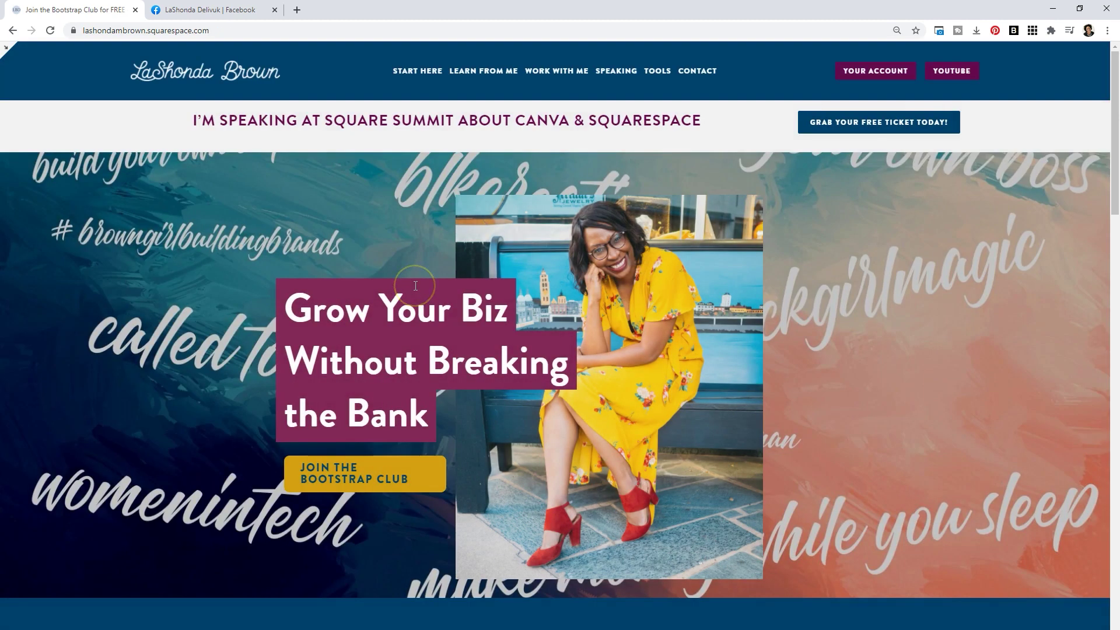